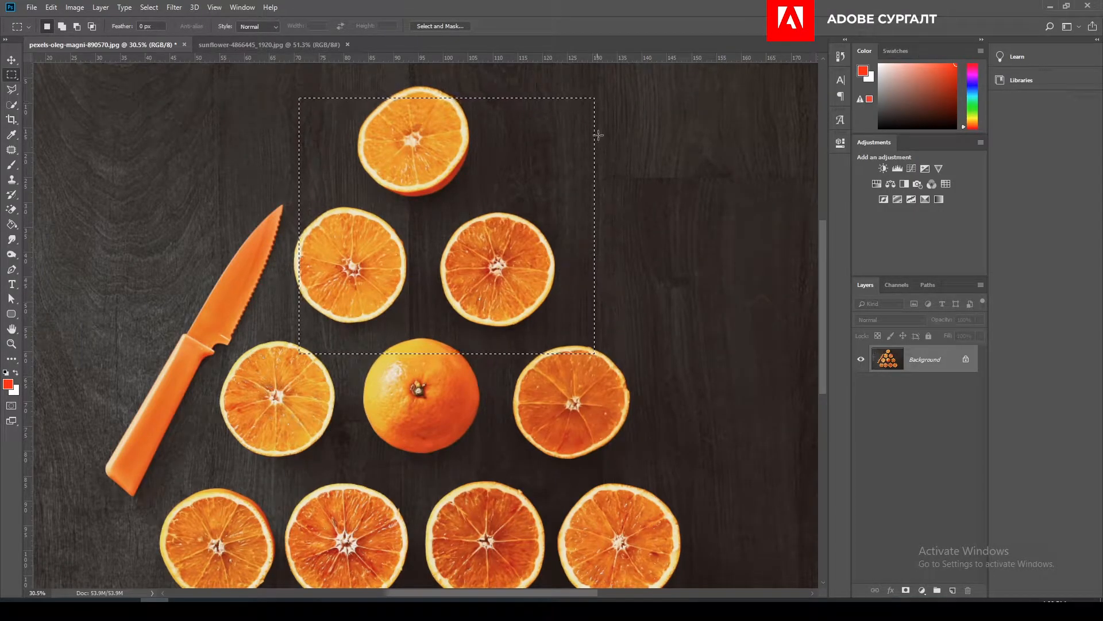
- Paint red Brush strokes inside the rectangular selection around the upper orange slices
{"action": "scroll", "coordinate": [312, 354], "scroll_direction": "up", "scroll_amount": 1}
{"action": "scroll", "coordinate": [312, 354], "scroll_direction": "up", "scroll_amount": 1}
{"action": "scroll", "coordinate": [405, 355], "scroll_direction": "down", "scroll_amount": 3}
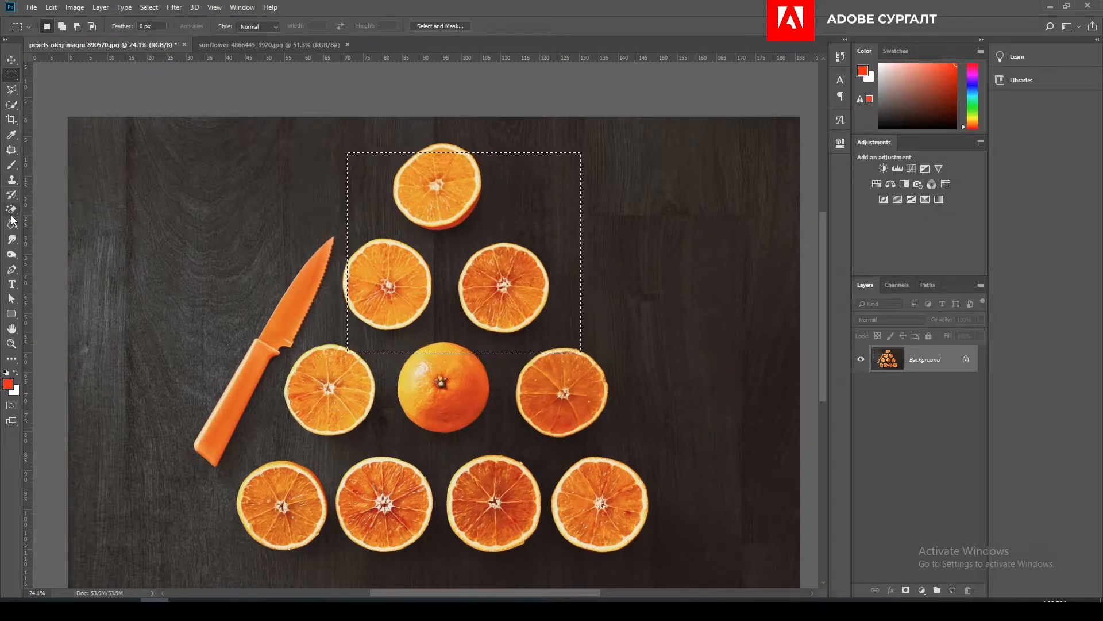
{"action": "left_click", "coordinate": [11, 165]}
{"action": "left_click", "coordinate": [424, 233]}
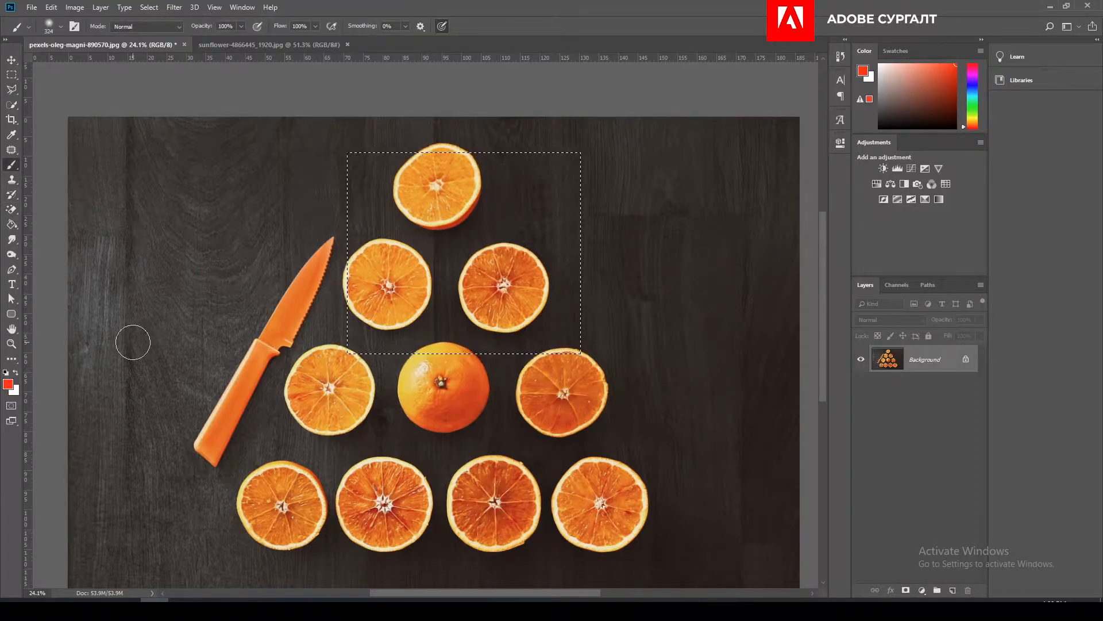
{"action": "mouse_move", "coordinate": [450, 226]}
{"action": "left_mouse_down"}
{"action": "mouse_move", "coordinate": [407, 275]}
{"action": "mouse_move", "coordinate": [440, 303]}
{"action": "mouse_move", "coordinate": [584, 326]}
{"action": "mouse_move", "coordinate": [549, 334]}
{"action": "mouse_move", "coordinate": [573, 364]}
{"action": "left_mouse_up"}
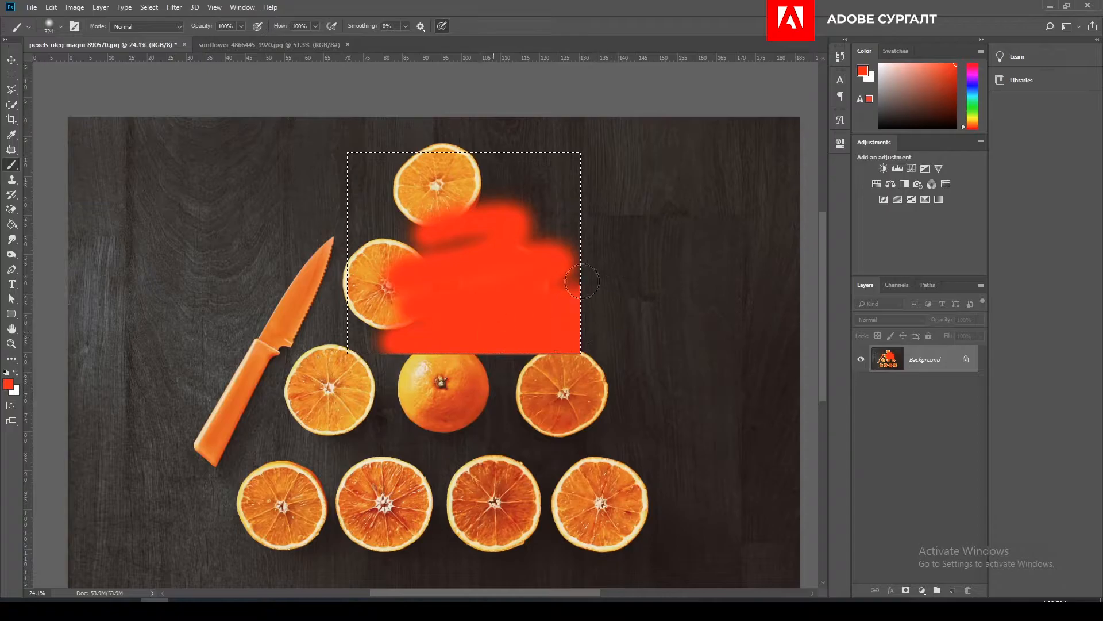
{"action": "mouse_move", "coordinate": [489, 294]}
{"action": "left_mouse_down"}
{"action": "mouse_move", "coordinate": [371, 337]}
{"action": "mouse_move", "coordinate": [325, 269]}
{"action": "mouse_move", "coordinate": [358, 266]}
{"action": "mouse_move", "coordinate": [426, 359]}
{"action": "left_mouse_up"}
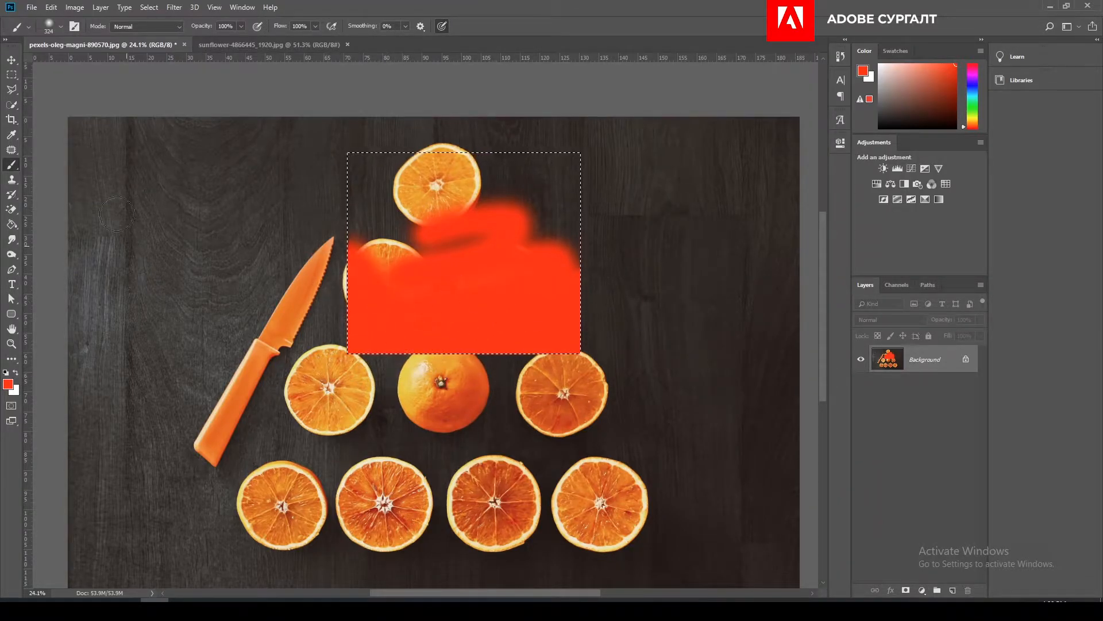
- Move the painted selected area slightly down and switch back to the Brush tool
{"action": "left_click", "coordinate": [11, 59]}
{"action": "mouse_move", "coordinate": [453, 189]}
{"action": "left_mouse_down"}
{"action": "mouse_move", "coordinate": [331, 277]}
{"action": "mouse_move", "coordinate": [227, 168]}
{"action": "mouse_move", "coordinate": [595, 339]}
{"action": "mouse_move", "coordinate": [216, 267]}
{"action": "mouse_move", "coordinate": [373, 316]}
{"action": "mouse_move", "coordinate": [570, 204]}
{"action": "mouse_move", "coordinate": [397, 261]}
{"action": "mouse_move", "coordinate": [460, 276]}
{"action": "mouse_move", "coordinate": [398, 285]}
{"action": "mouse_move", "coordinate": [440, 242]}
{"action": "mouse_move", "coordinate": [473, 238]}
{"action": "mouse_move", "coordinate": [458, 295]}
{"action": "left_mouse_up"}
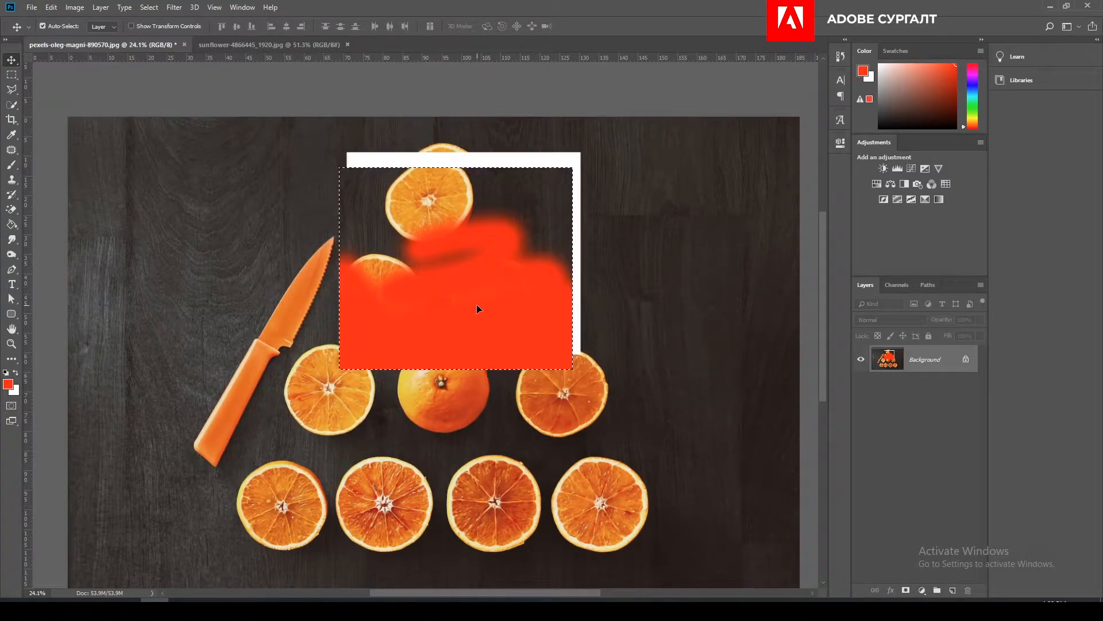
{"action": "key", "text": "b"}
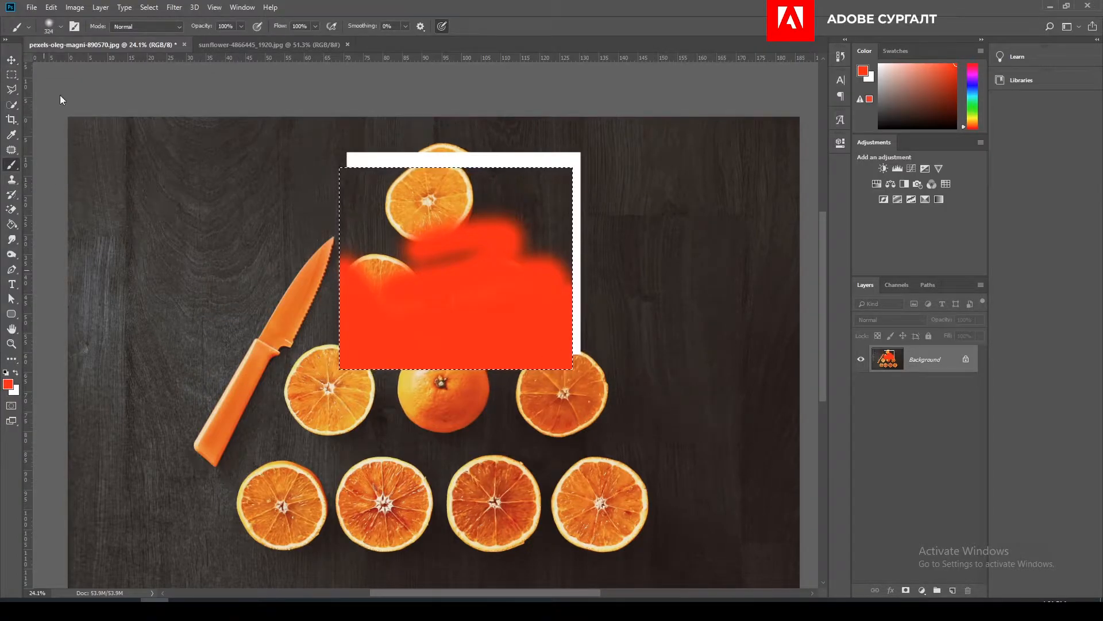
- Deselect the moved area and revert the photo to its opened state in the history
{"action": "left_click", "coordinate": [151, 8]}
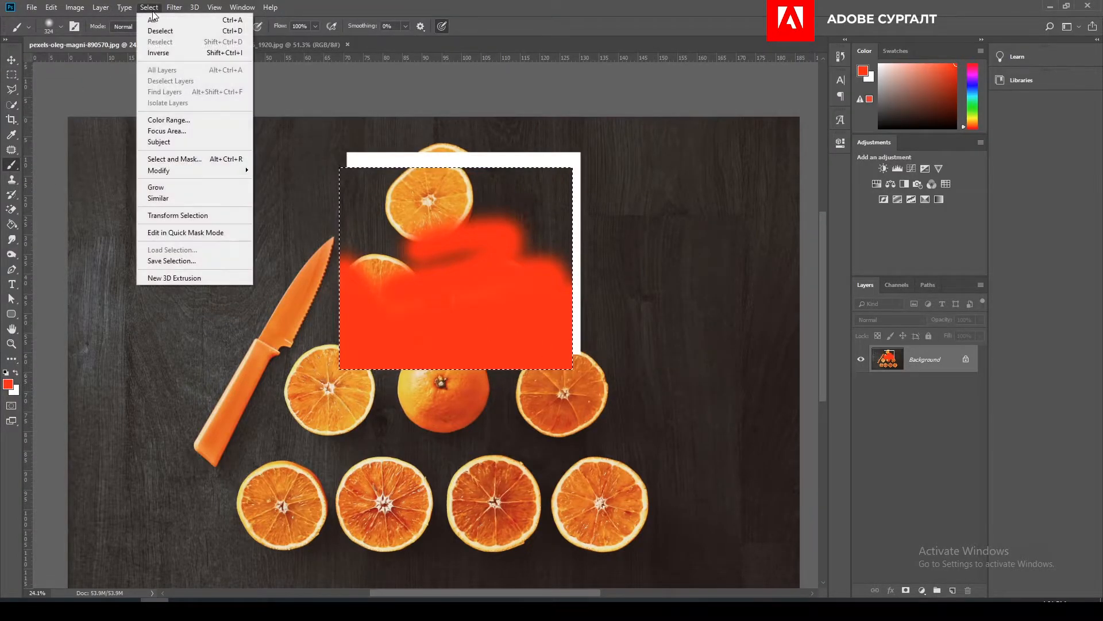
{"action": "left_click", "coordinate": [218, 31]}
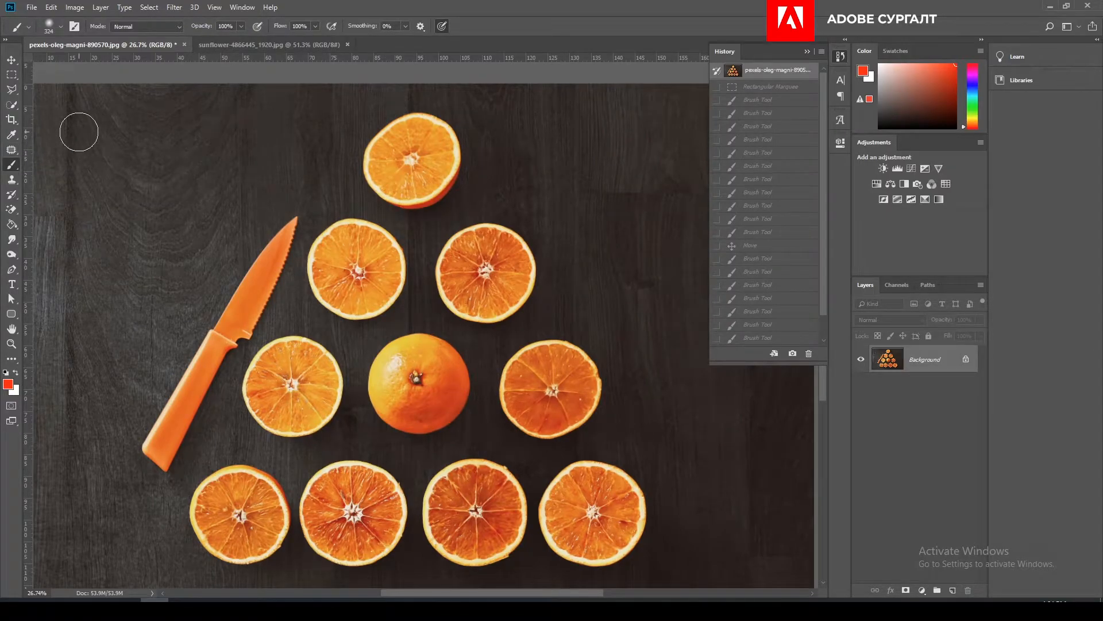
{"action": "left_click", "coordinate": [804, 53]}
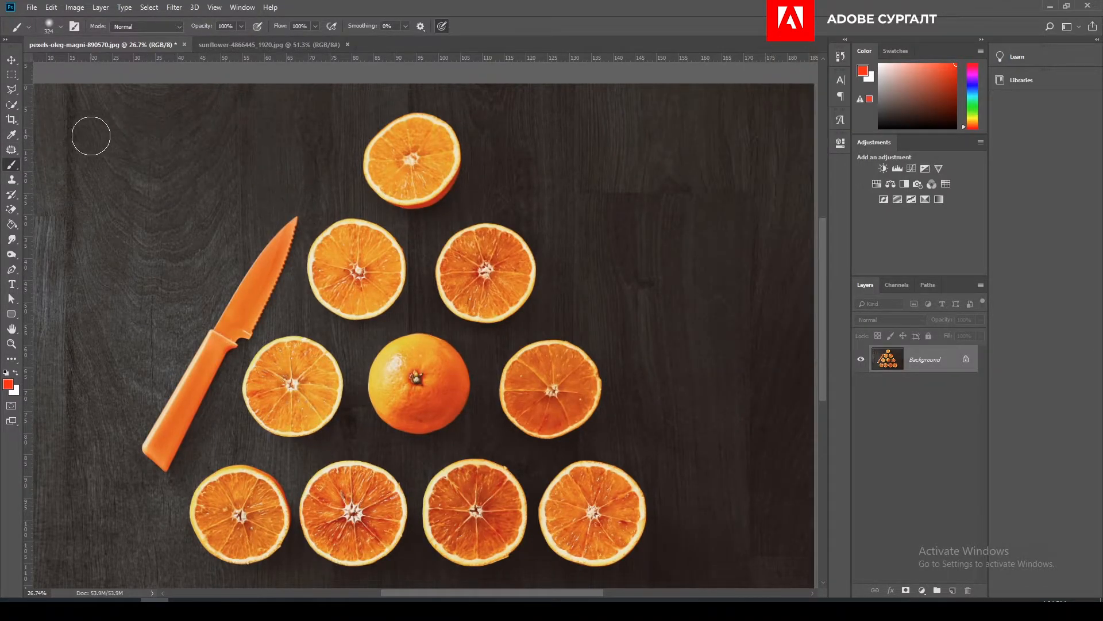
- Draw a rectangular marquee selection around the top orange slice
{"action": "left_click", "coordinate": [12, 77]}
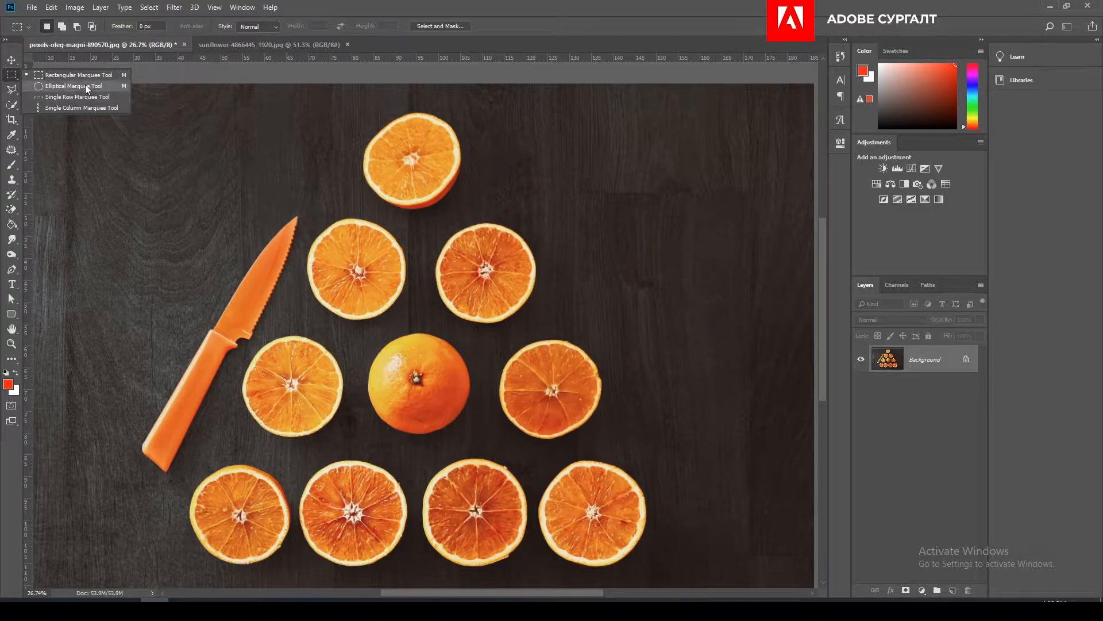
{"action": "left_click", "coordinate": [56, 75]}
{"action": "left_click_drag", "start_coordinate": [336, 107], "coordinate": [501, 219]}
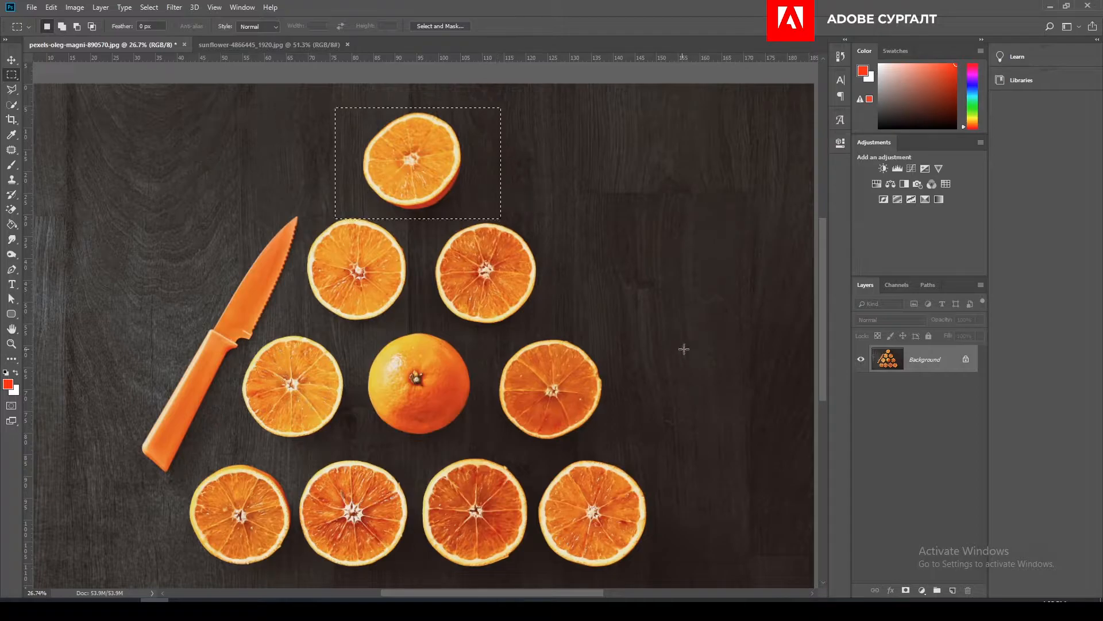
- Subtract rectangular areas from the sides and corners of the marquee selection around the top orange slice
{"action": "scroll", "coordinate": [433, 187], "scroll_direction": "up", "scroll_amount": 3}
{"action": "scroll", "coordinate": [433, 185], "scroll_direction": "up", "scroll_amount": 1}
{"action": "left_click_drag", "start_coordinate": [410, 206], "coordinate": [396, 345]}
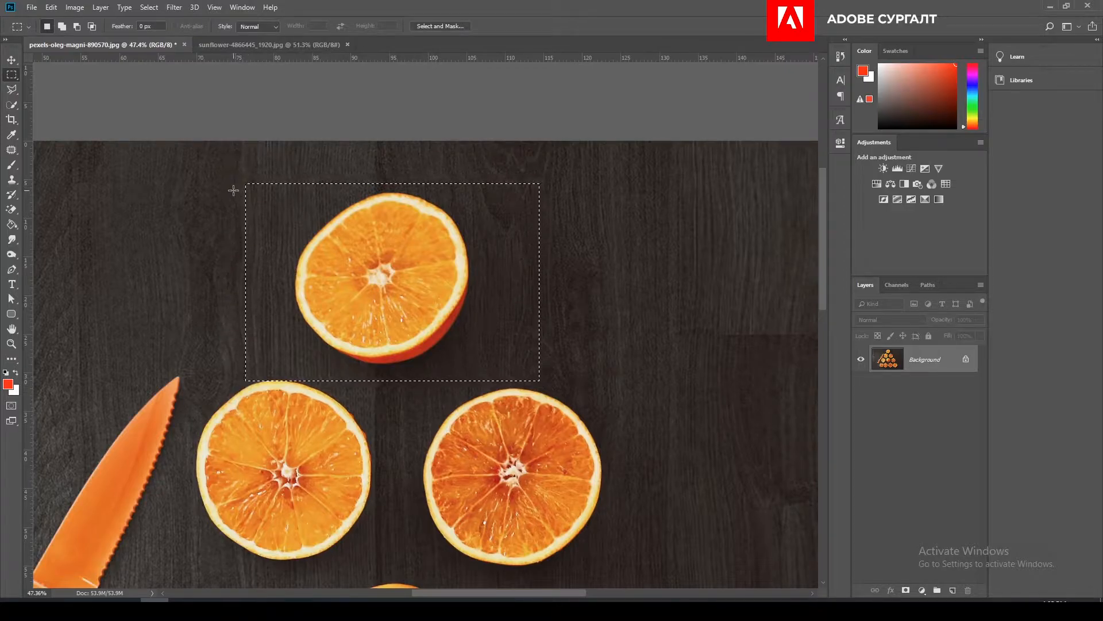
{"action": "left_click_drag", "start_coordinate": [206, 166], "coordinate": [281, 415]}
{"action": "left_click_drag", "start_coordinate": [483, 173], "coordinate": [508, 216]}
{"action": "left_click_drag", "start_coordinate": [227, 163], "coordinate": [309, 217]}
{"action": "left_click_drag", "start_coordinate": [262, 355], "coordinate": [314, 407]}
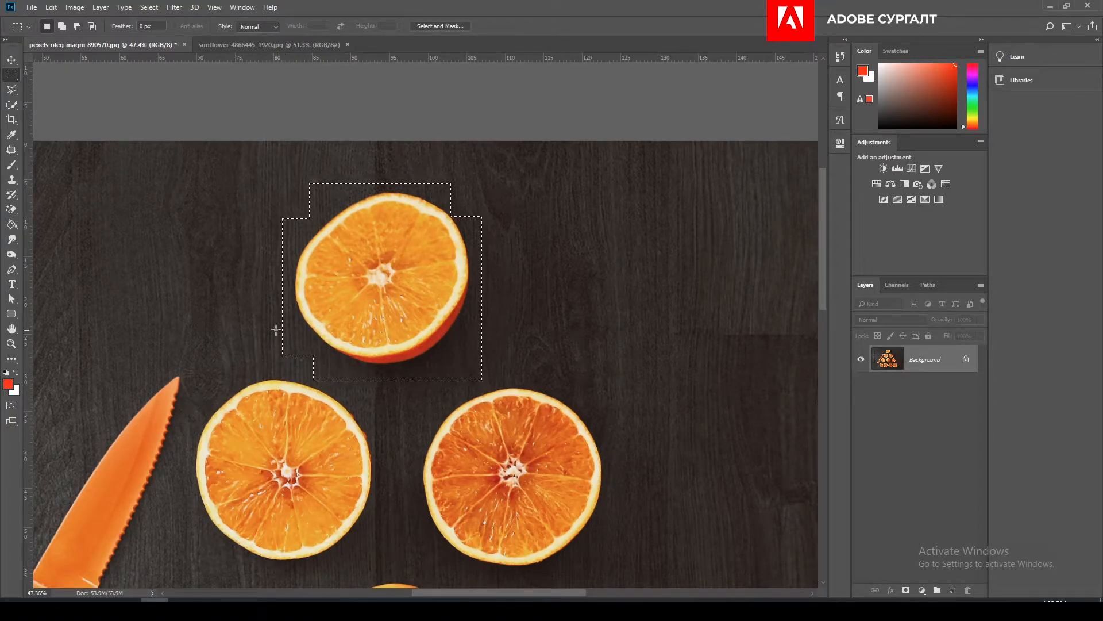
- Add two rectangular areas back on the left side of the orange's selection and deselect everything
{"action": "left_click_drag", "start_coordinate": [267, 333], "coordinate": [325, 387]}
{"action": "left_click_drag", "start_coordinate": [244, 195], "coordinate": [342, 347]}
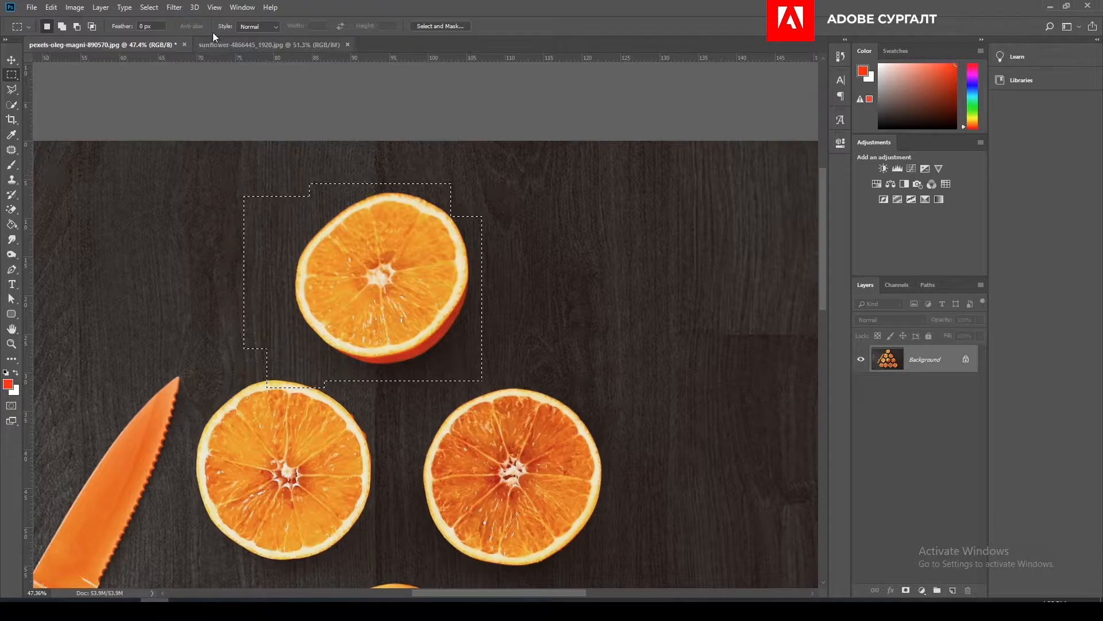
{"action": "left_click", "coordinate": [149, 9]}
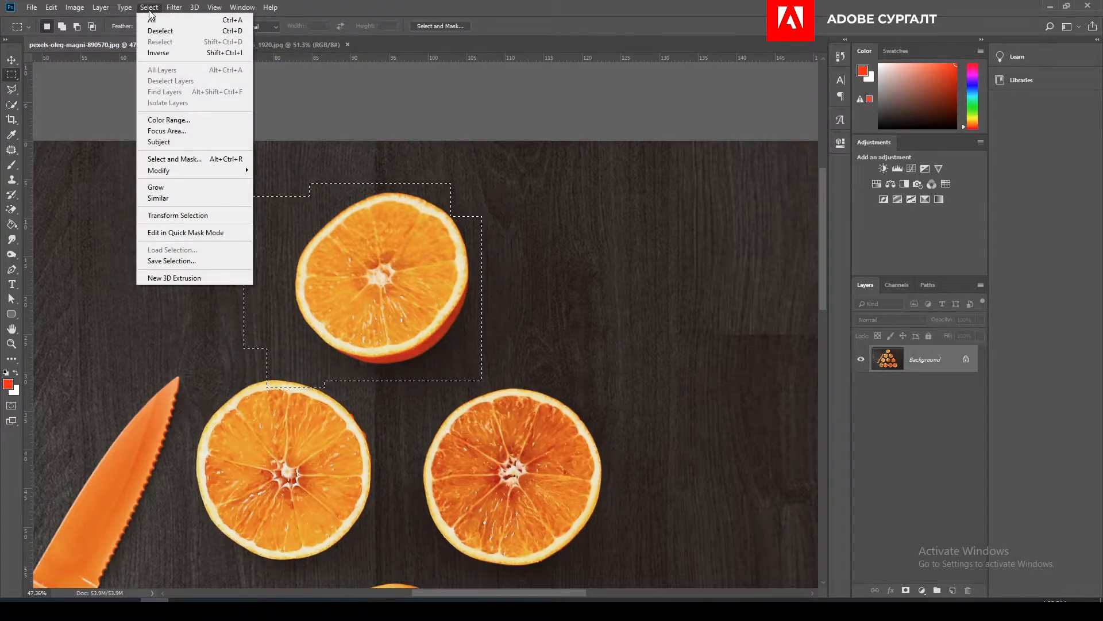
{"action": "left_click", "coordinate": [158, 30]}
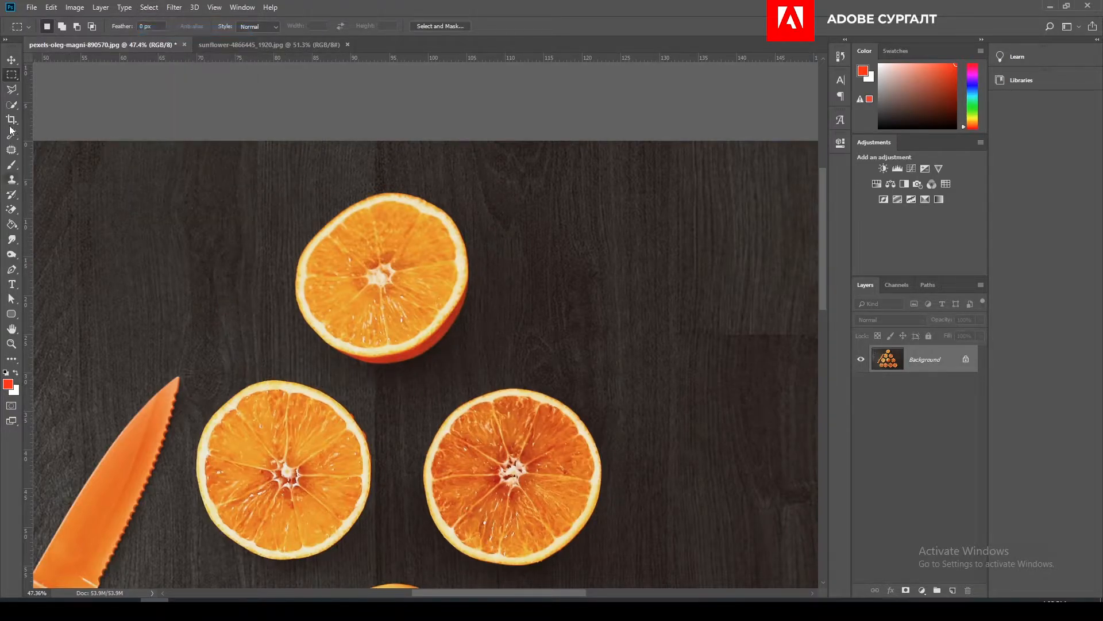
- Draw an elliptical marquee around the top orange slice, reposition it over the fruit and deselect it
{"action": "right_click", "coordinate": [12, 75]}
{"action": "left_click", "coordinate": [38, 88]}
{"action": "left_click_drag", "start_coordinate": [265, 183], "coordinate": [479, 391]}
{"action": "left_click_drag", "start_coordinate": [347, 285], "coordinate": [361, 276]}
{"action": "key", "text": "ctrl+d"}
- Draw a loose freehand Lasso selection around the top orange slice
{"action": "right_click", "coordinate": [12, 91]}
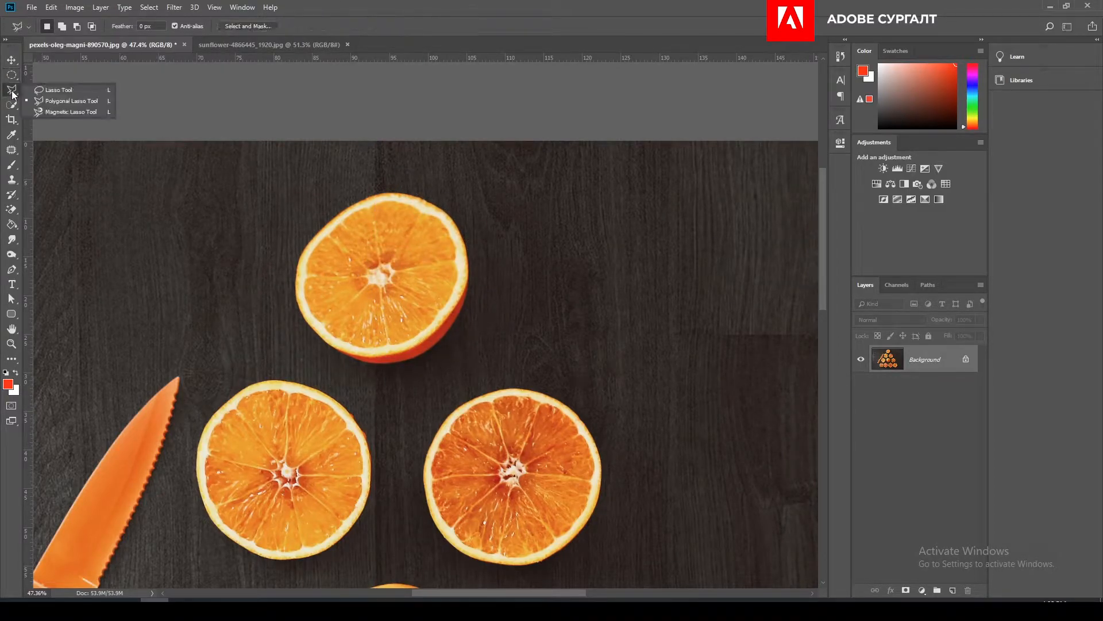
{"action": "left_click", "coordinate": [59, 91]}
{"action": "mouse_move", "coordinate": [273, 282]}
{"action": "left_mouse_down"}
{"action": "mouse_move", "coordinate": [300, 337]}
{"action": "mouse_move", "coordinate": [363, 377]}
{"action": "mouse_move", "coordinate": [436, 380]}
{"action": "mouse_move", "coordinate": [514, 316]}
{"action": "left_mouse_up"}
{"action": "mouse_move", "coordinate": [459, 186]}
{"action": "left_mouse_down"}
{"action": "mouse_move", "coordinate": [380, 168]}
{"action": "mouse_move", "coordinate": [319, 193]}
{"action": "left_mouse_up"}
- Move the lassoed orange slice into the sunflower image, placing it right of the large sunflower
{"action": "left_click", "coordinate": [11, 59]}
{"action": "mouse_move", "coordinate": [418, 263]}
{"action": "left_mouse_down"}
{"action": "mouse_move", "coordinate": [266, 68]}
{"action": "mouse_move", "coordinate": [266, 47]}
{"action": "mouse_move", "coordinate": [364, 146]}
{"action": "left_mouse_up"}
{"action": "mouse_move", "coordinate": [513, 319]}
{"action": "left_mouse_down"}
{"action": "mouse_move", "coordinate": [493, 316]}
{"action": "mouse_move", "coordinate": [554, 286]}
{"action": "left_mouse_up"}
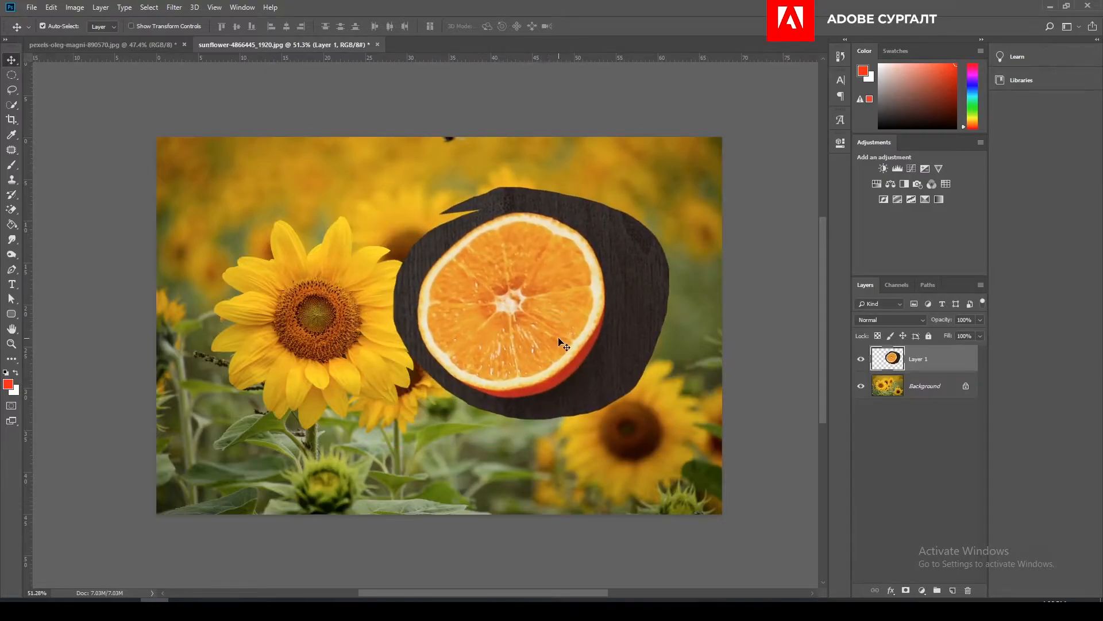
- Return to the oranges photo and clear the freehand lasso selection
{"action": "left_click", "coordinate": [123, 45]}
{"action": "scroll", "coordinate": [378, 291], "scroll_direction": "down", "scroll_amount": 1}
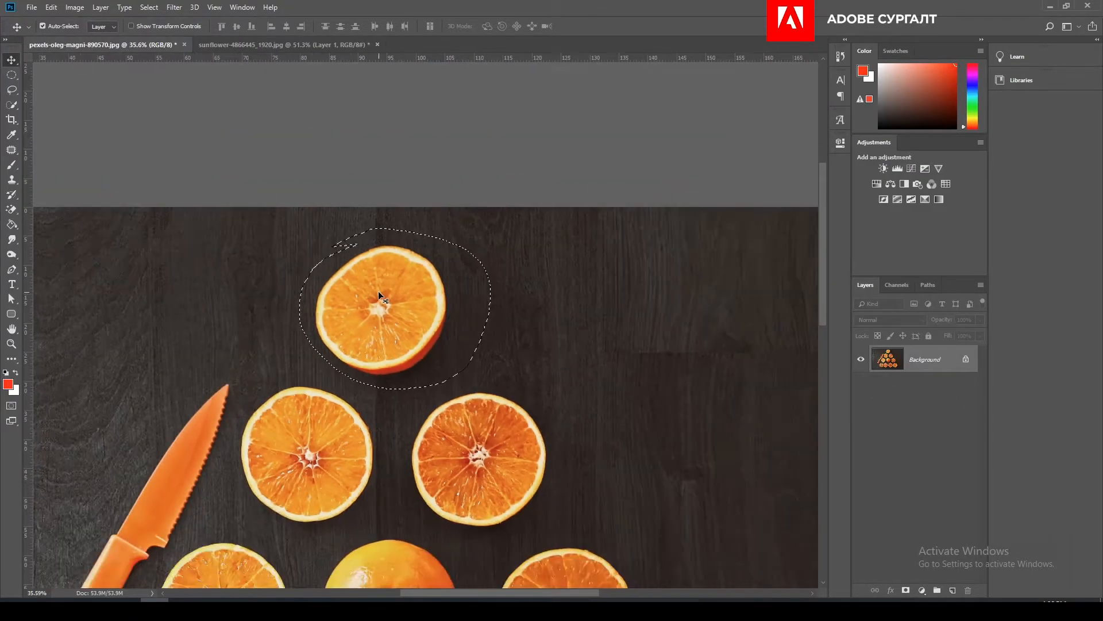
{"action": "left_click", "coordinate": [148, 7]}
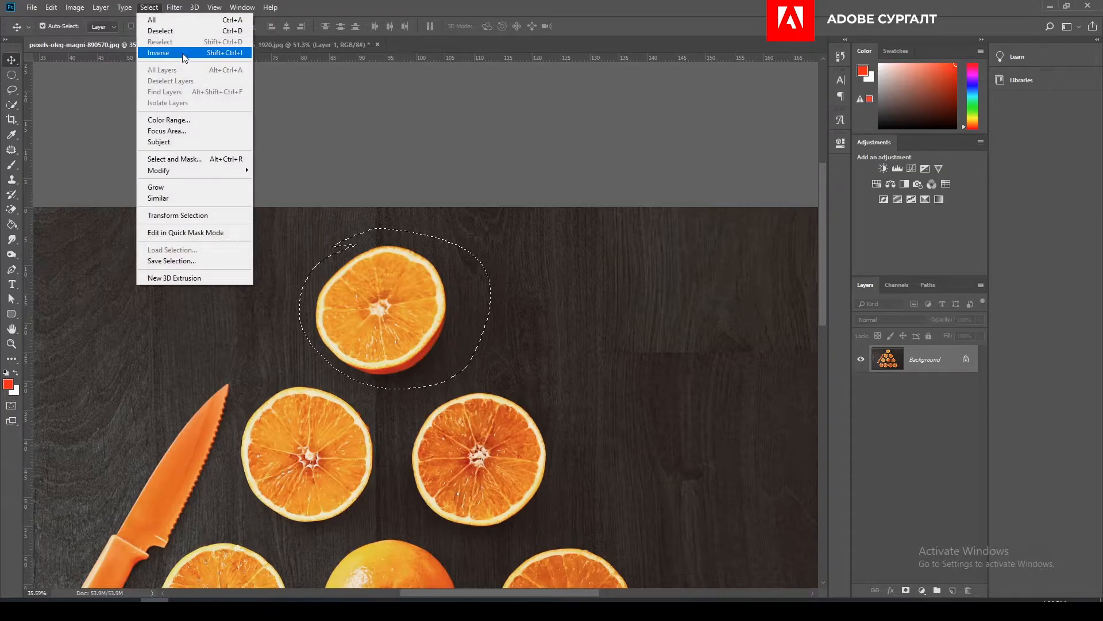
{"action": "left_click", "coordinate": [163, 29]}
- Start a Polygonal Lasso outline along the upper-left edge of the top orange slice
{"action": "scroll", "coordinate": [221, 267], "scroll_direction": "up", "scroll_amount": 3}
{"action": "key", "text": "shift+l"}
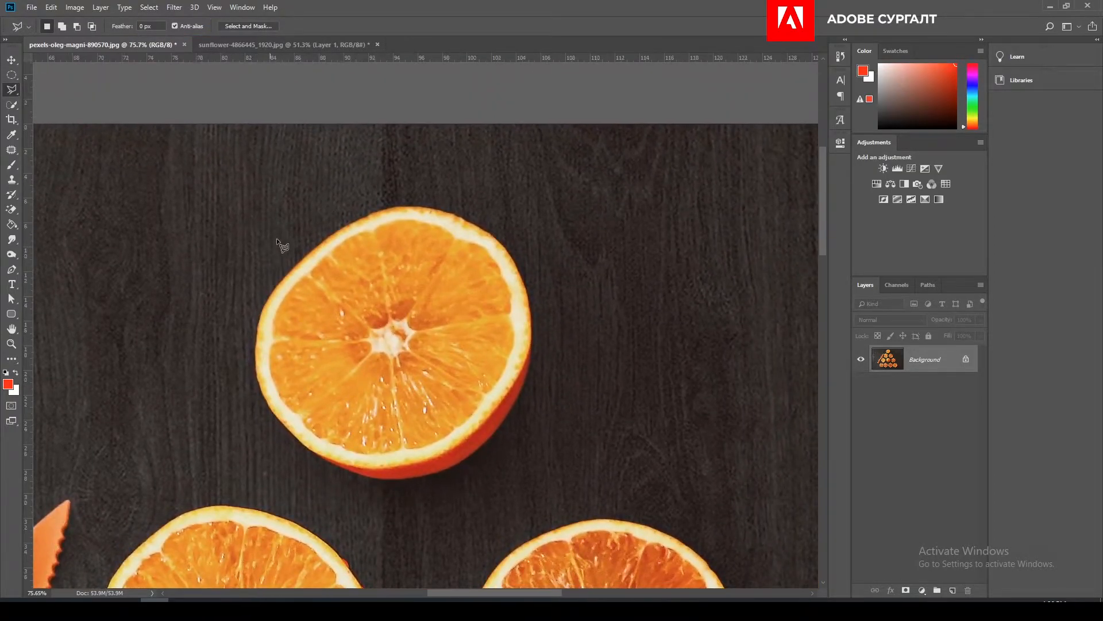
{"action": "left_click", "coordinate": [272, 260]}
{"action": "left_click", "coordinate": [318, 240]}
{"action": "left_click", "coordinate": [310, 171]}
{"action": "left_click", "coordinate": [370, 209]}
{"action": "scroll", "coordinate": [402, 204], "scroll_direction": "up", "scroll_amount": 3}
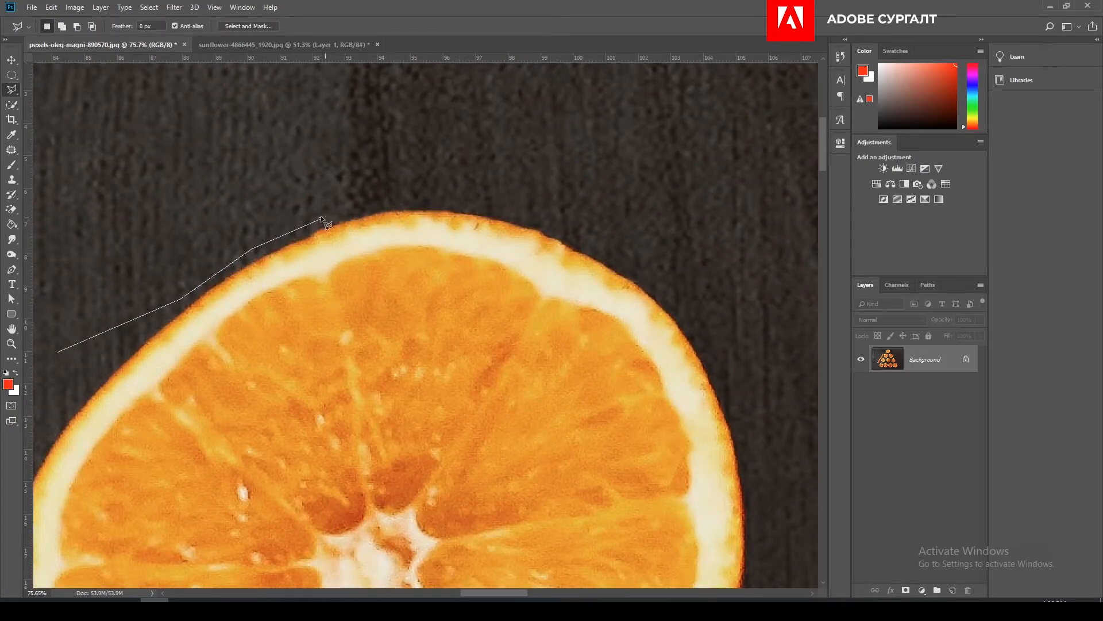
- Continue the polygonal outline over the orange's top and upper-right edge, removing the misplaced last points
{"action": "left_click", "coordinate": [348, 217]}
{"action": "left_click", "coordinate": [397, 210]}
{"action": "left_click", "coordinate": [516, 222]}
{"action": "left_click", "coordinate": [535, 228]}
{"action": "left_click", "coordinate": [550, 234]}
{"action": "left_click", "coordinate": [709, 363]}
{"action": "left_click", "coordinate": [729, 414]}
{"action": "scroll", "coordinate": [653, 485], "scroll_direction": "right", "scroll_amount": 1}
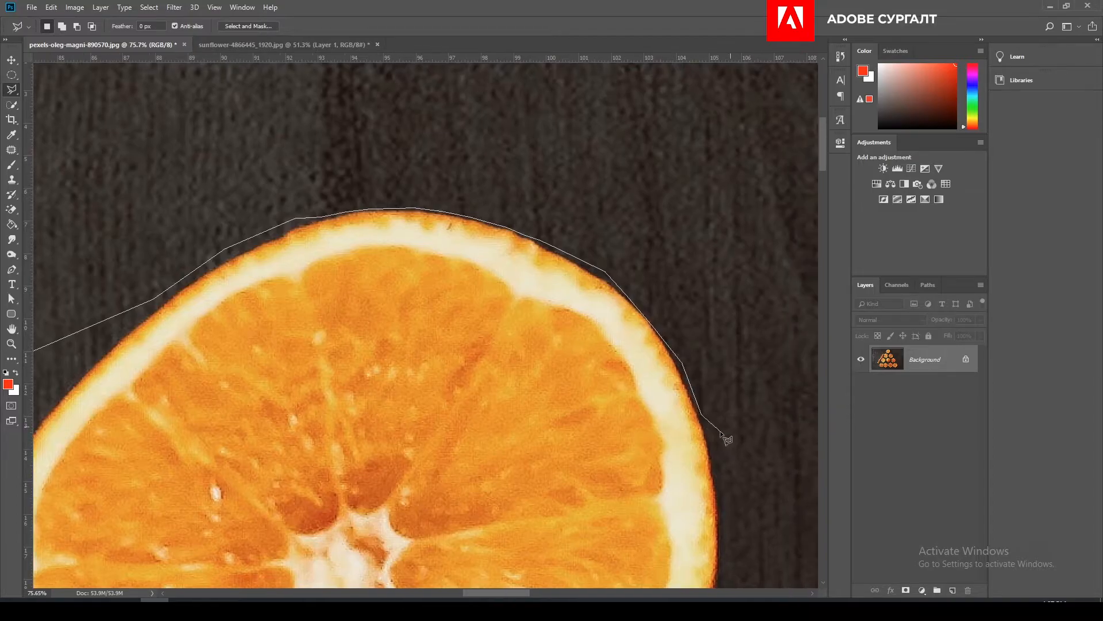
{"action": "left_click", "coordinate": [578, 489]}
{"action": "key", "text": "BackSpace"}
{"action": "key", "text": "BackSpace"}
{"action": "scroll", "coordinate": [733, 547], "scroll_direction": "down", "scroll_amount": 5}
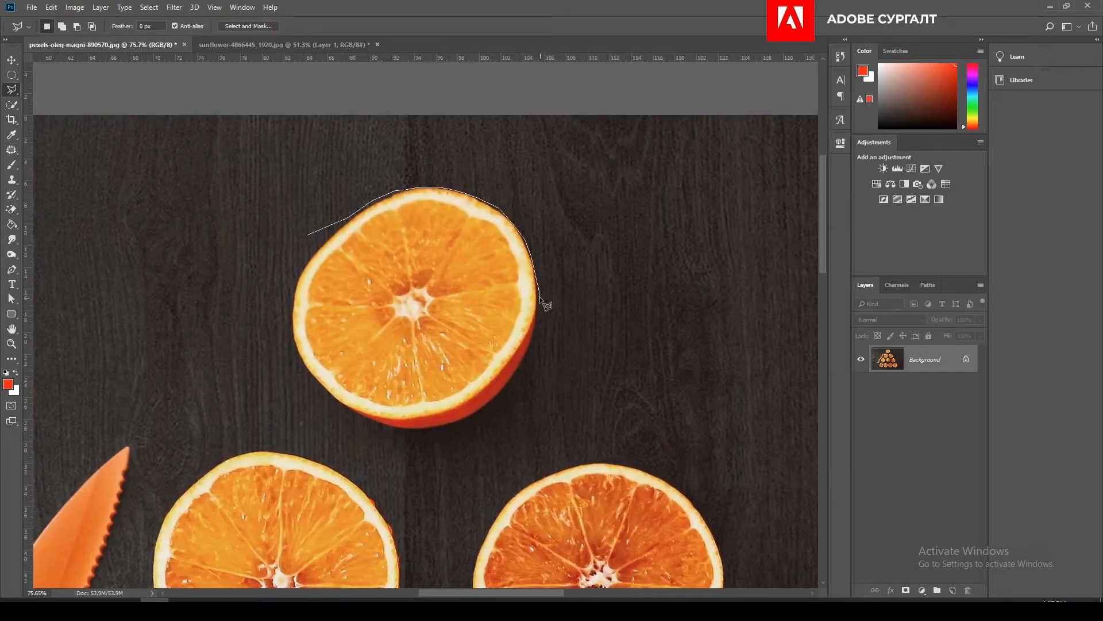
- Trace the polygonal outline around the orange's right, bottom and left sides and close the selection
{"action": "left_click", "coordinate": [539, 297]}
{"action": "left_click", "coordinate": [540, 332]}
{"action": "left_click", "coordinate": [520, 385]}
{"action": "left_click", "coordinate": [487, 423]}
{"action": "left_click", "coordinate": [437, 440]}
{"action": "left_click", "coordinate": [339, 422]}
{"action": "left_click", "coordinate": [300, 394]}
{"action": "left_click", "coordinate": [277, 364]}
{"action": "left_click", "coordinate": [266, 320]}
{"action": "left_click", "coordinate": [282, 258]}
{"action": "double_click", "coordinate": [305, 243]}
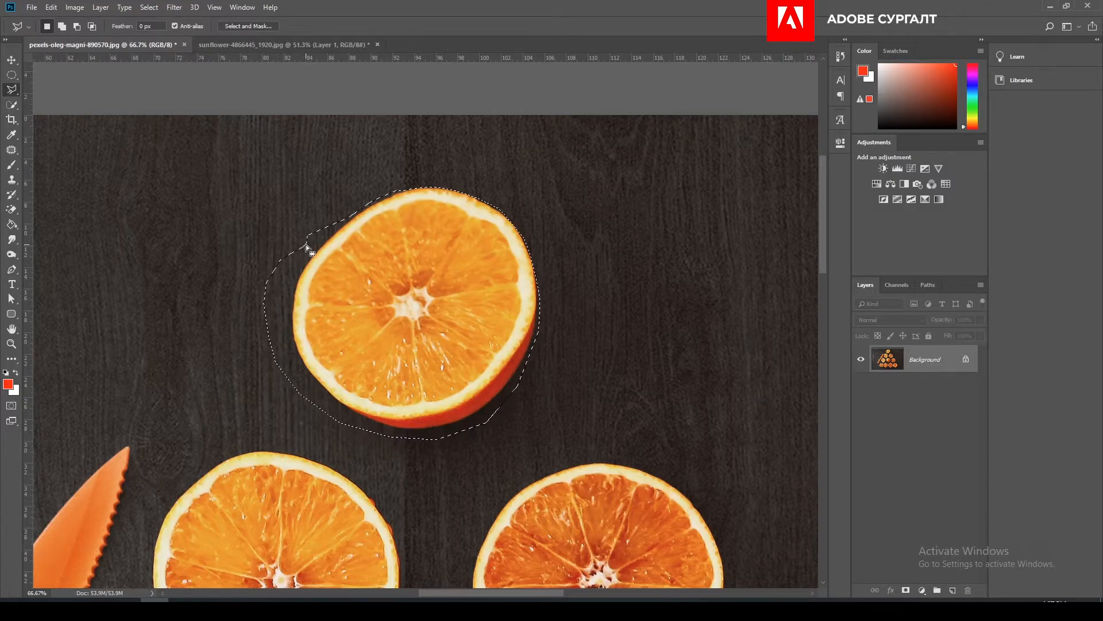
- Move the polygon-selected orange slice into the sunflower image, placing it over the large sunflower
{"action": "left_click", "coordinate": [12, 59]}
{"action": "left_click_drag", "start_coordinate": [405, 259], "coordinate": [295, 277]}
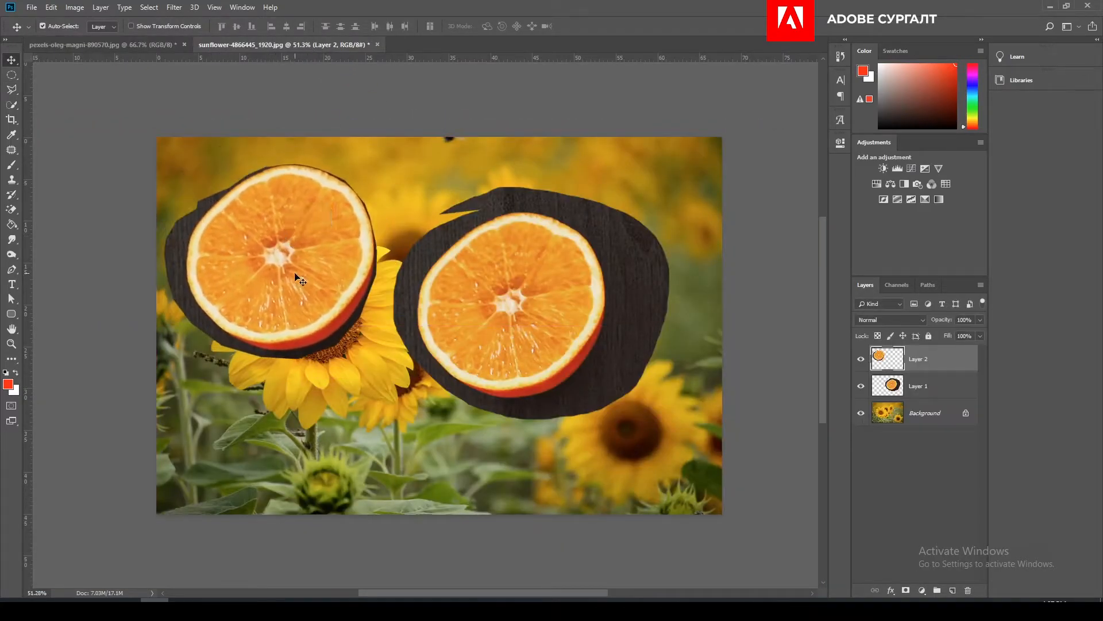
- Return to the oranges photo and clear the polygonal selection
{"action": "left_click", "coordinate": [122, 47]}
{"action": "key", "text": "ctrl+d"}
{"action": "scroll", "coordinate": [151, 234], "scroll_direction": "down", "scroll_amount": 3}
{"action": "left_click_drag", "start_coordinate": [365, 347], "coordinate": [410, 193]}
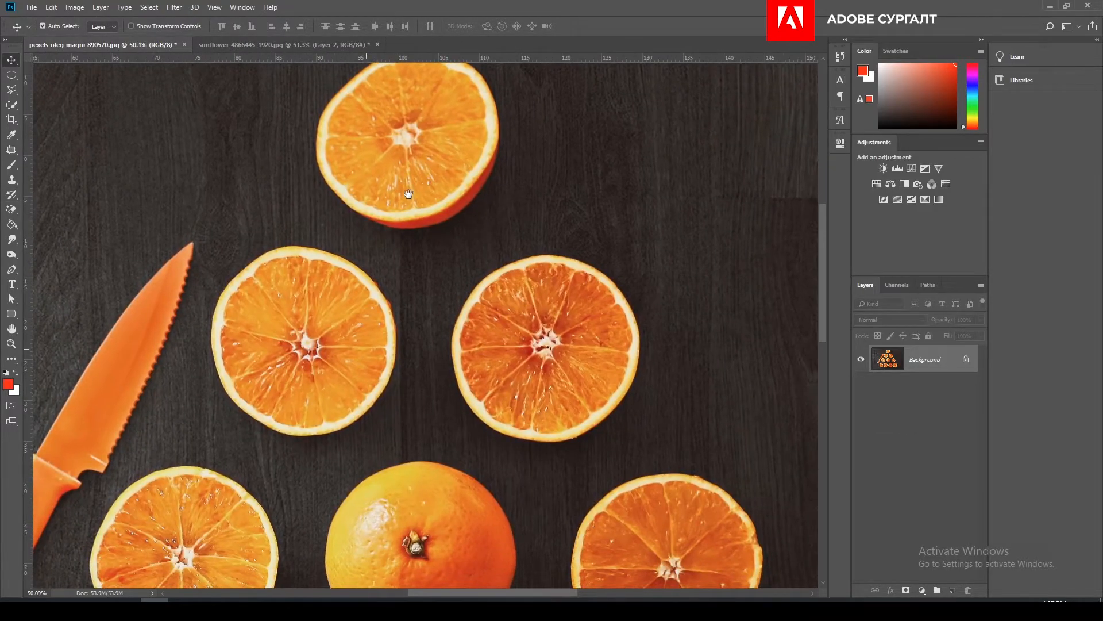
- Activate the Magnetic Lasso Tool
{"action": "left_click", "coordinate": [12, 89]}
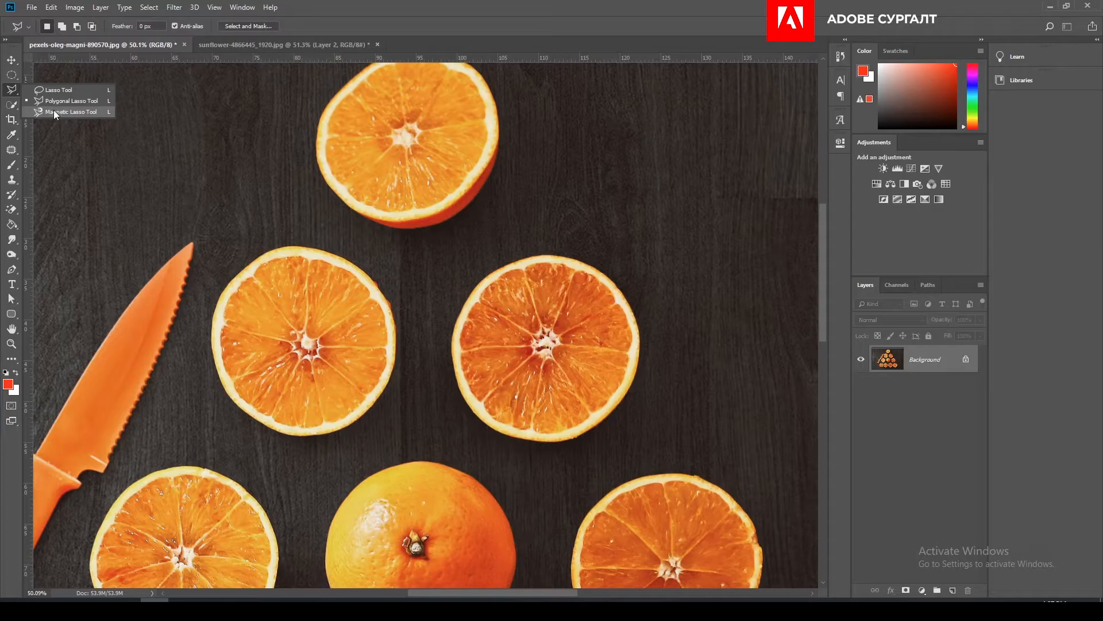
{"action": "left_click", "coordinate": [54, 111]}
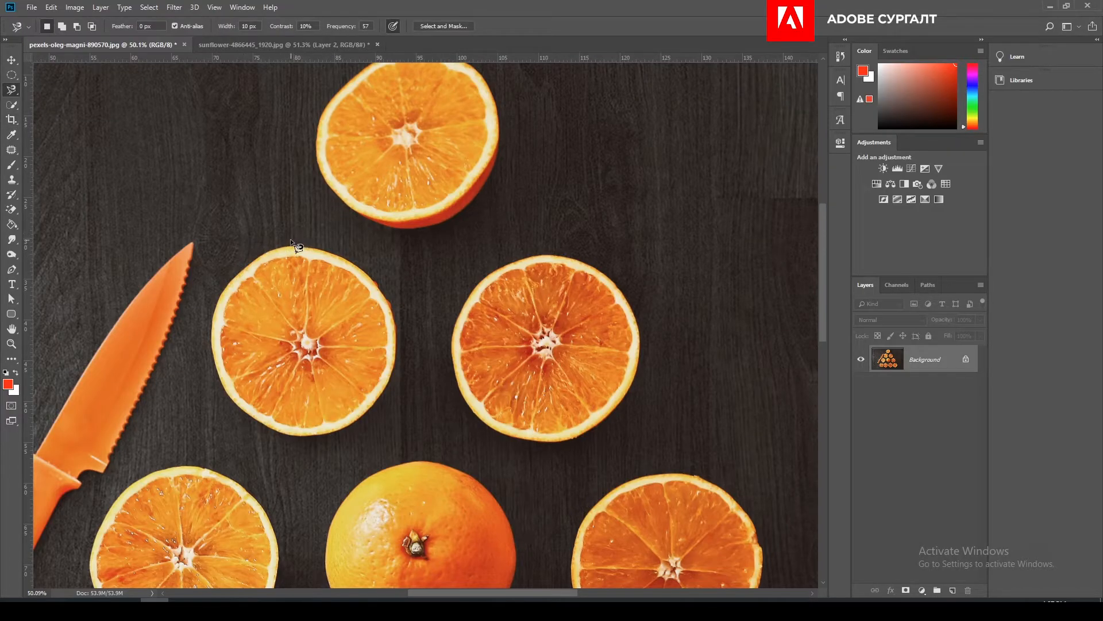
{"action": "left_click", "coordinate": [11, 91]}
- Select the top orange slice with the Quick Selection Tool using an enlarged brush
{"action": "left_click", "coordinate": [12, 105]}
{"action": "right_click", "coordinate": [12, 104]}
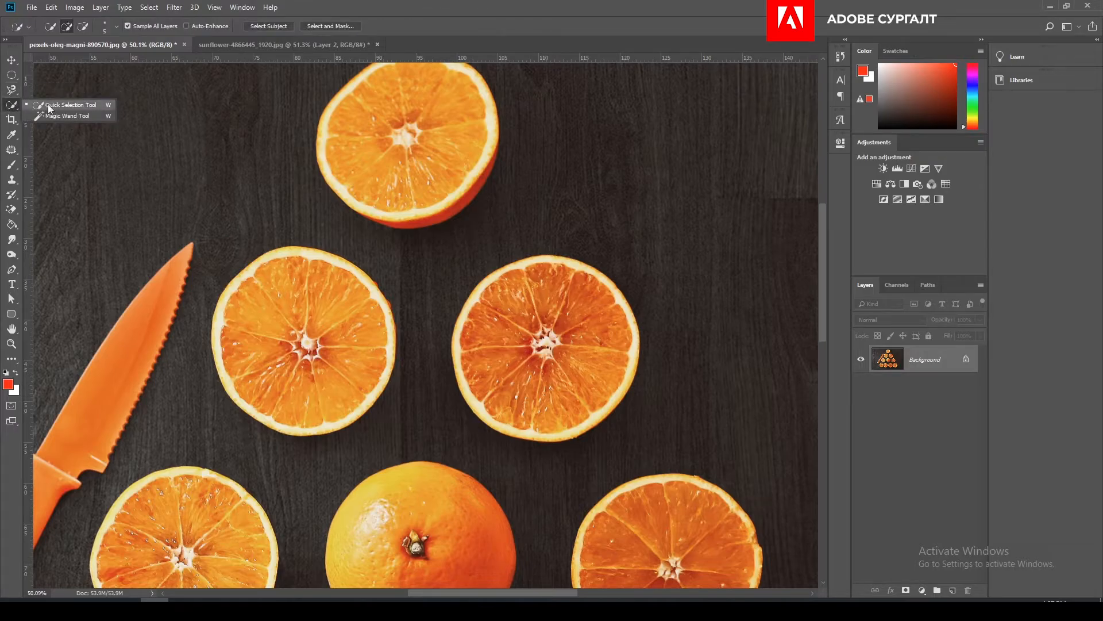
{"action": "left_click", "coordinate": [66, 106]}
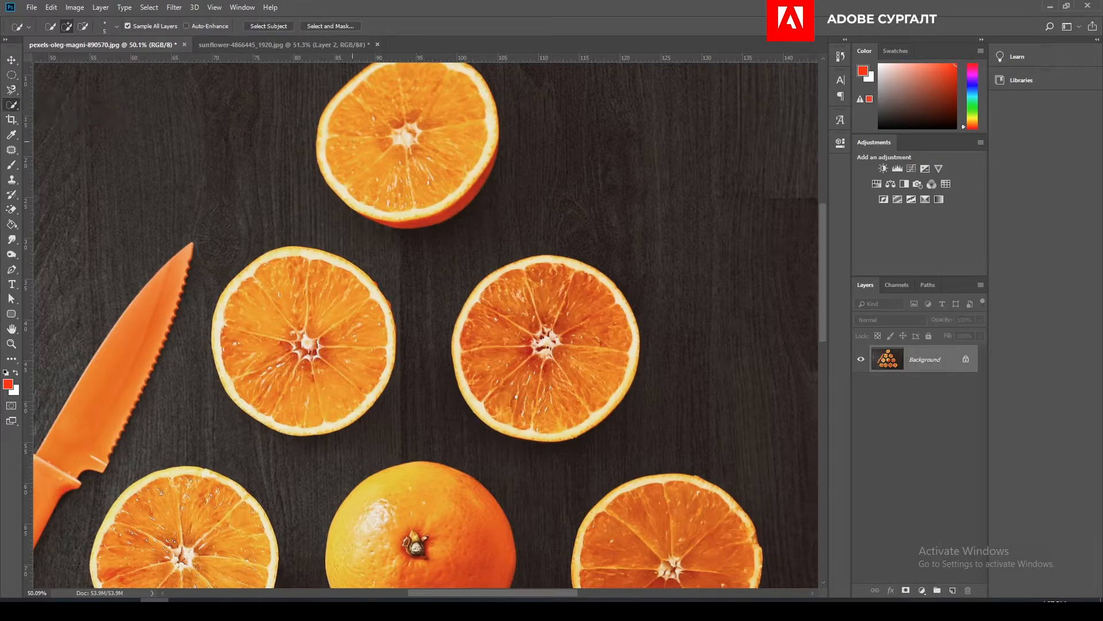
{"action": "left_click_drag", "start_coordinate": [374, 134], "coordinate": [355, 230]}
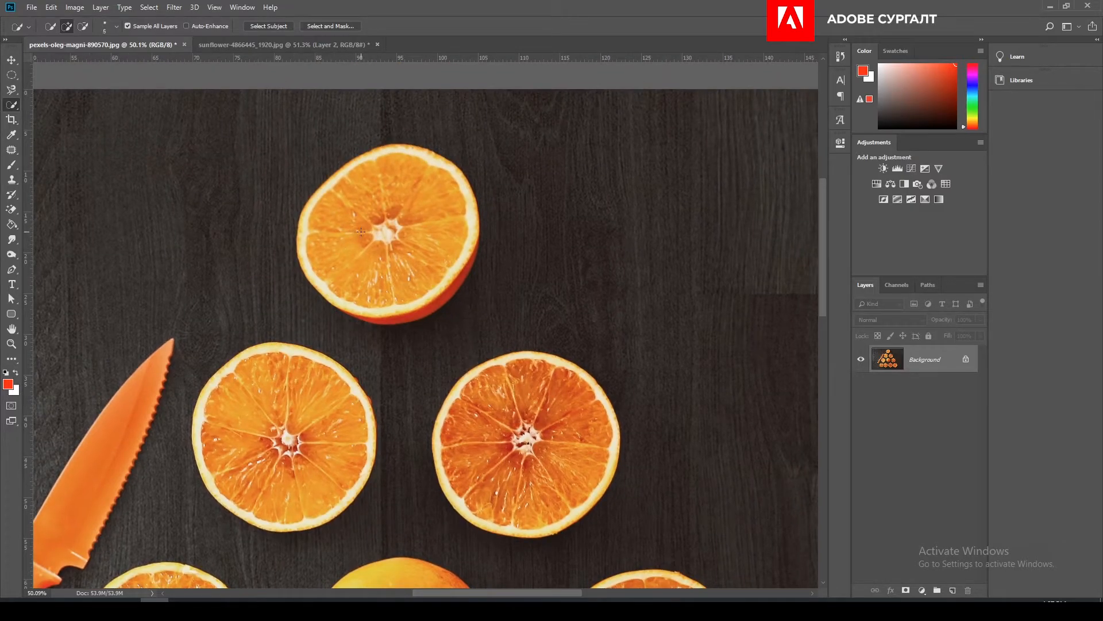
{"action": "key", "text": "bracketright"}
{"action": "key", "text": "bracketright"}
{"action": "key", "text": "bracketright"}
{"action": "key", "text": "bracketright"}
{"action": "key", "text": "bracketright"}
{"action": "left_click_drag", "start_coordinate": [414, 174], "coordinate": [377, 186]}
- Extend the quick selection into the dark wood below the top orange slice, and subtract most of that background area
{"action": "mouse_move", "coordinate": [362, 286]}
{"action": "left_mouse_down"}
{"action": "mouse_move", "coordinate": [415, 293]}
{"action": "mouse_move", "coordinate": [433, 280]}
{"action": "mouse_move", "coordinate": [395, 305]}
{"action": "mouse_move", "coordinate": [409, 303]}
{"action": "mouse_move", "coordinate": [318, 323]}
{"action": "mouse_move", "coordinate": [282, 291]}
{"action": "mouse_move", "coordinate": [274, 334]}
{"action": "left_mouse_up"}
{"action": "scroll", "coordinate": [405, 304], "scroll_direction": "up", "scroll_amount": 5}
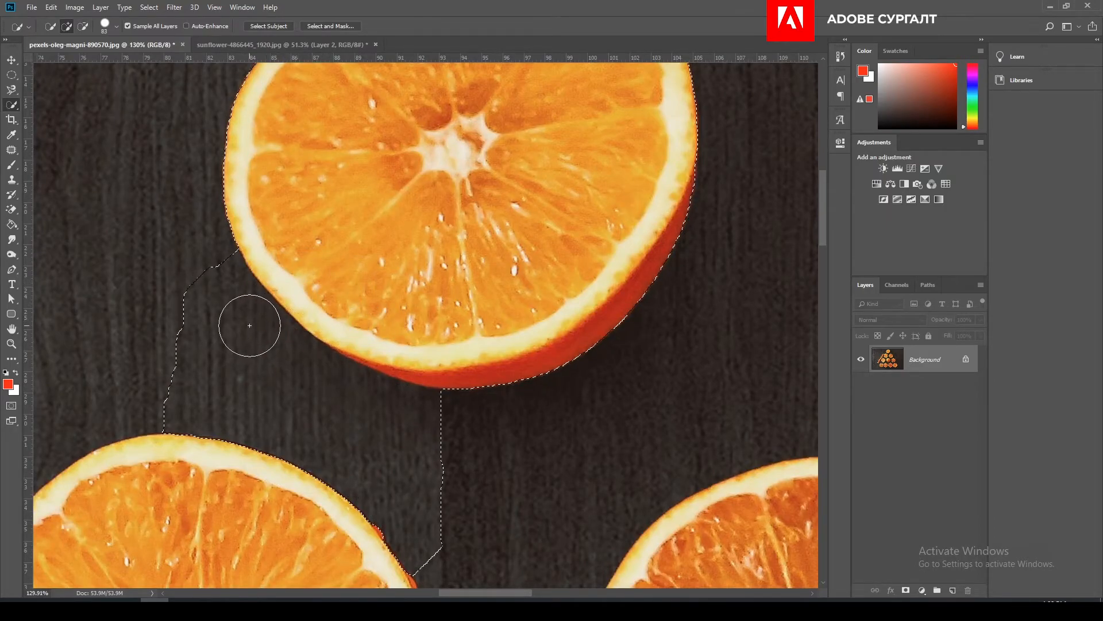
{"action": "scroll", "coordinate": [253, 327], "scroll_direction": "down", "scroll_amount": 2}
{"action": "mouse_move", "coordinate": [193, 307]}
{"action": "left_mouse_down"}
{"action": "mouse_move", "coordinate": [246, 357]}
{"action": "mouse_move", "coordinate": [394, 443]}
{"action": "mouse_move", "coordinate": [350, 452]}
{"action": "mouse_move", "coordinate": [229, 386]}
{"action": "mouse_move", "coordinate": [229, 316]}
{"action": "mouse_move", "coordinate": [273, 361]}
{"action": "left_mouse_up"}
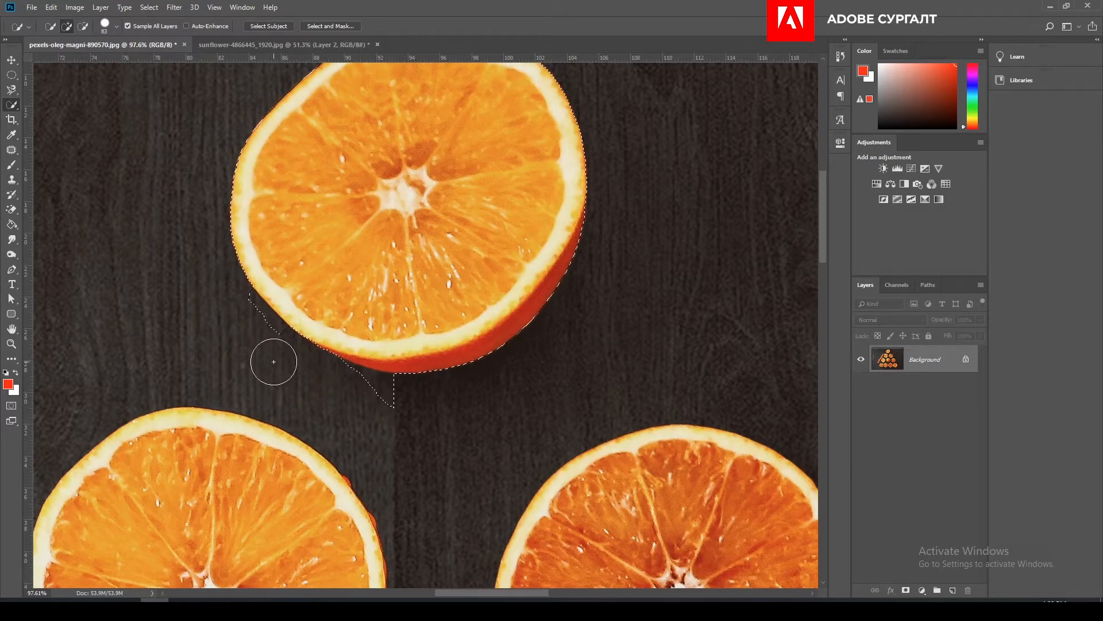
- Subtract the leftover wood slivers along the top orange slice's lower edge from the selection, using a smaller brush
{"action": "key", "text": "bracketleft"}
{"action": "key", "text": "bracketleft"}
{"action": "mouse_move", "coordinate": [245, 302]}
{"action": "left_mouse_down"}
{"action": "mouse_move", "coordinate": [229, 295]}
{"action": "mouse_move", "coordinate": [274, 340]}
{"action": "mouse_move", "coordinate": [234, 288]}
{"action": "left_mouse_up"}
{"action": "left_click_drag", "start_coordinate": [375, 389], "coordinate": [389, 394]}
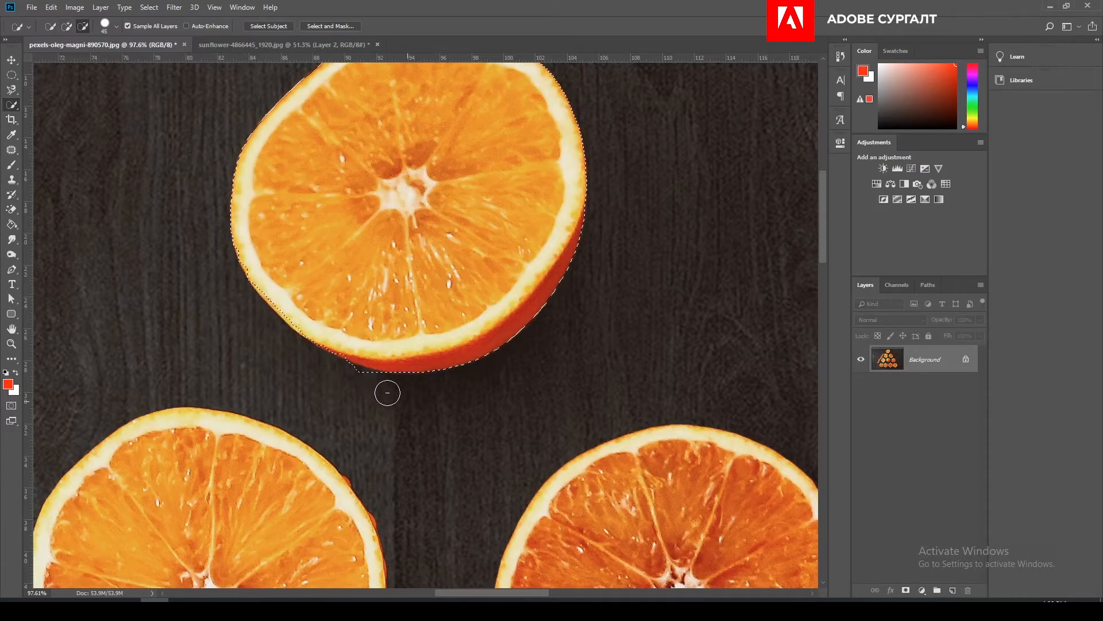
- Move the quick-selected orange slice into the sunflower image, placing it below the two existing slices
{"action": "scroll", "coordinate": [330, 367], "scroll_direction": "down", "scroll_amount": 5}
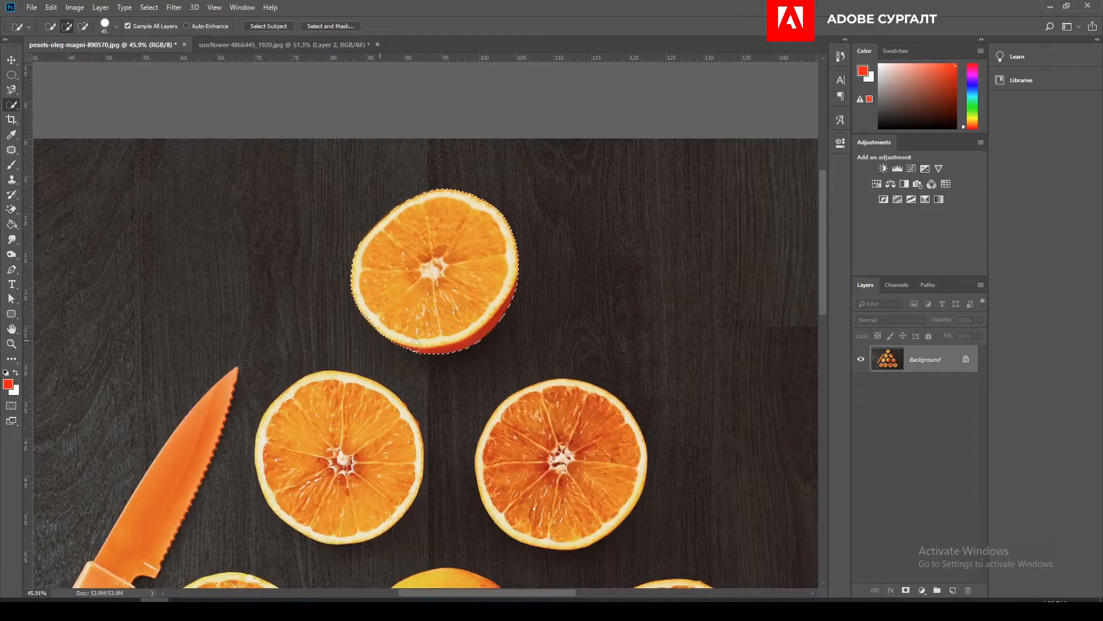
{"action": "left_click", "coordinate": [12, 60]}
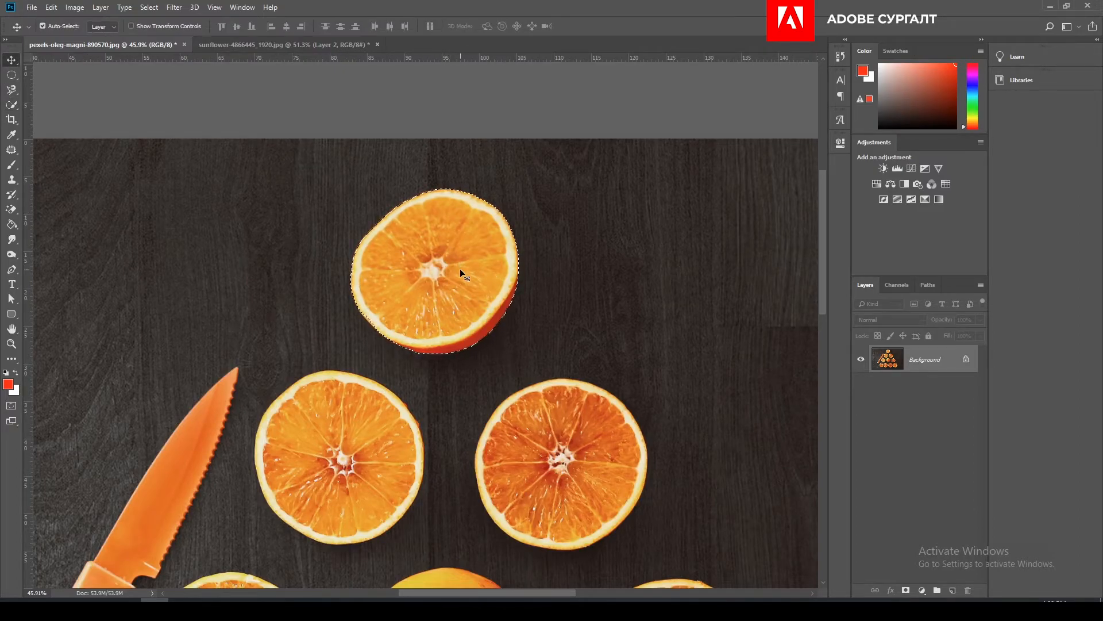
{"action": "left_click_drag", "start_coordinate": [464, 274], "coordinate": [393, 405]}
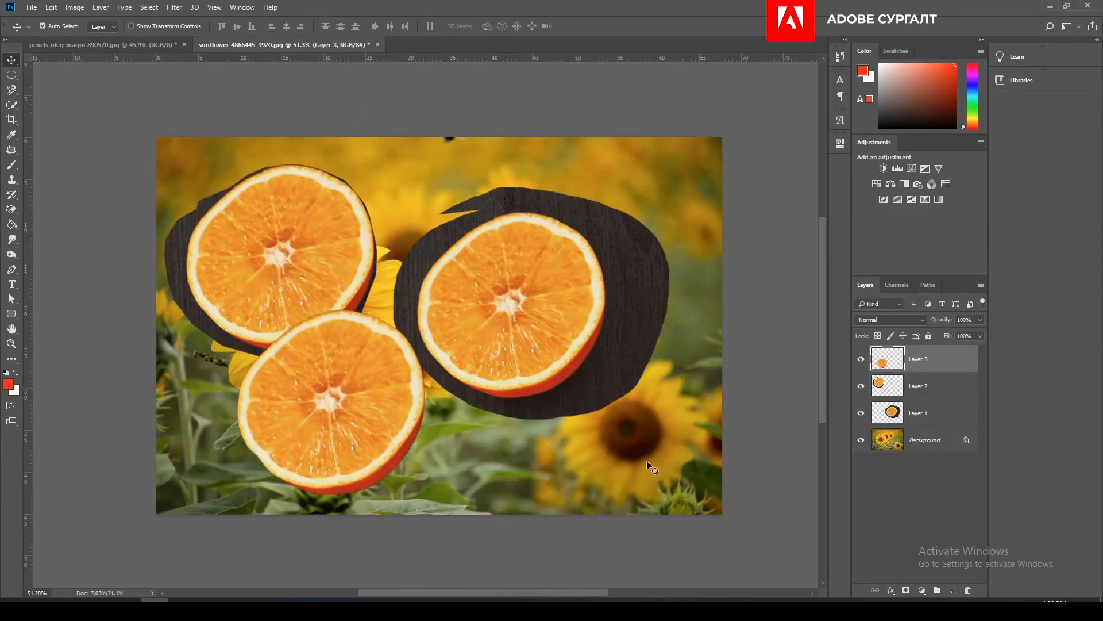
- Delete the three orange slice layers from the sunflower image, leaving only the background
{"action": "key", "text": "Delete"}
{"action": "key", "text": "Delete"}
{"action": "key", "text": "Delete"}
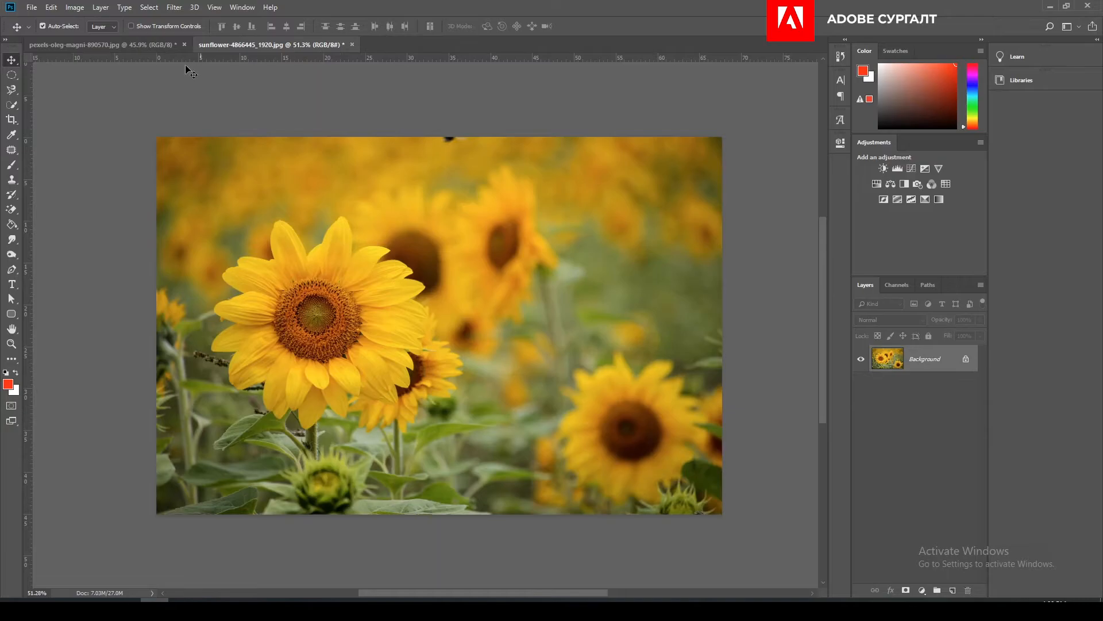
- Return to the oranges photo, switch to the Magic Wand Tool and clear the orange slice selection
{"action": "left_click", "coordinate": [91, 43]}
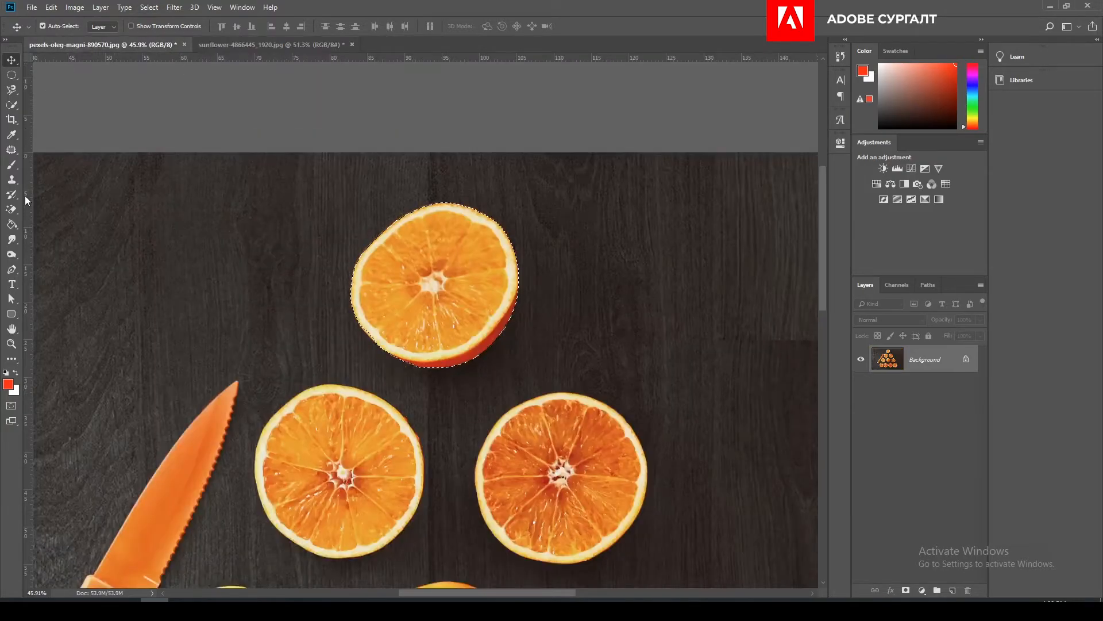
{"action": "left_click", "coordinate": [16, 105]}
{"action": "left_click", "coordinate": [47, 116]}
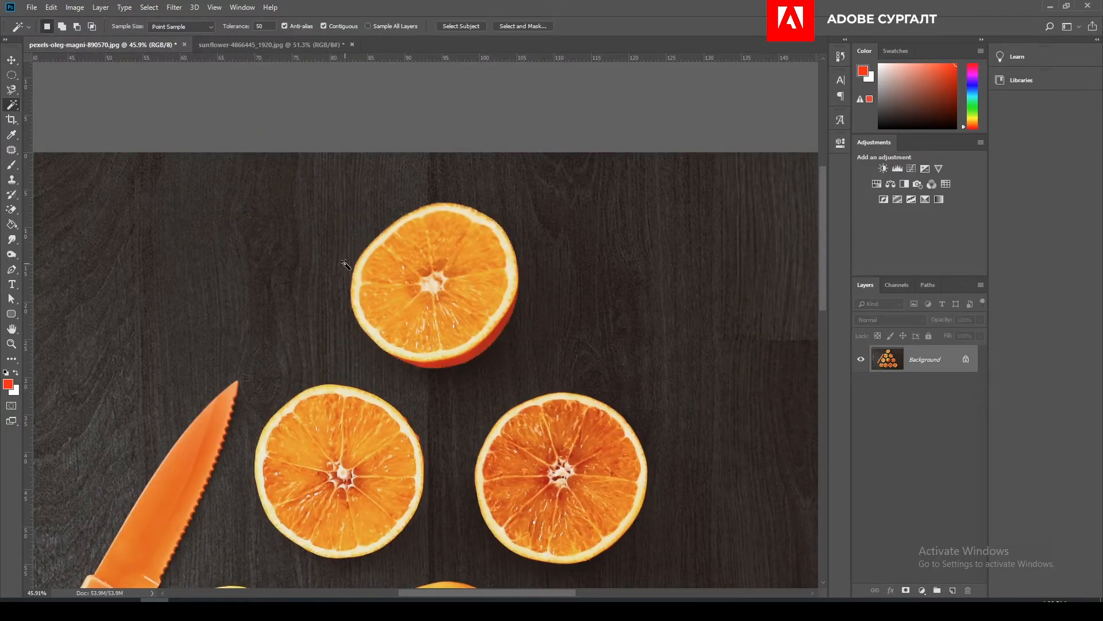
- Select the orange knife's handle with the Magic Wand at a tolerance of 50, and add its blade to the selection
{"action": "left_click_drag", "start_coordinate": [328, 346], "coordinate": [382, 208]}
{"action": "scroll", "coordinate": [375, 231], "scroll_direction": "down", "scroll_amount": 3}
{"action": "left_click_drag", "start_coordinate": [351, 420], "coordinate": [337, 306]}
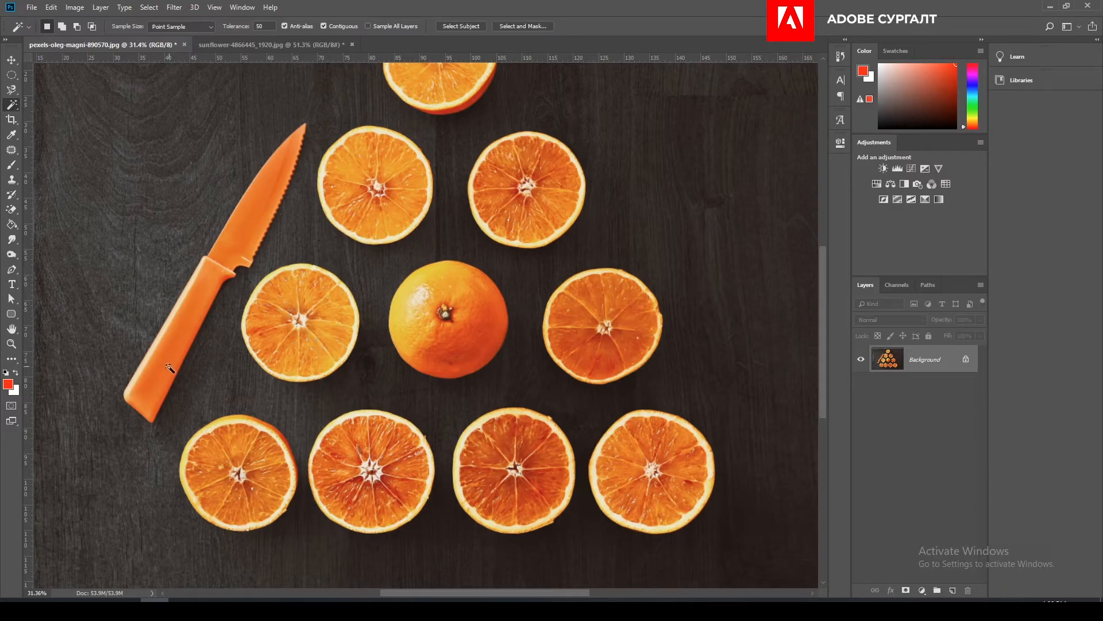
{"action": "scroll", "coordinate": [227, 323], "scroll_direction": "up", "scroll_amount": 2}
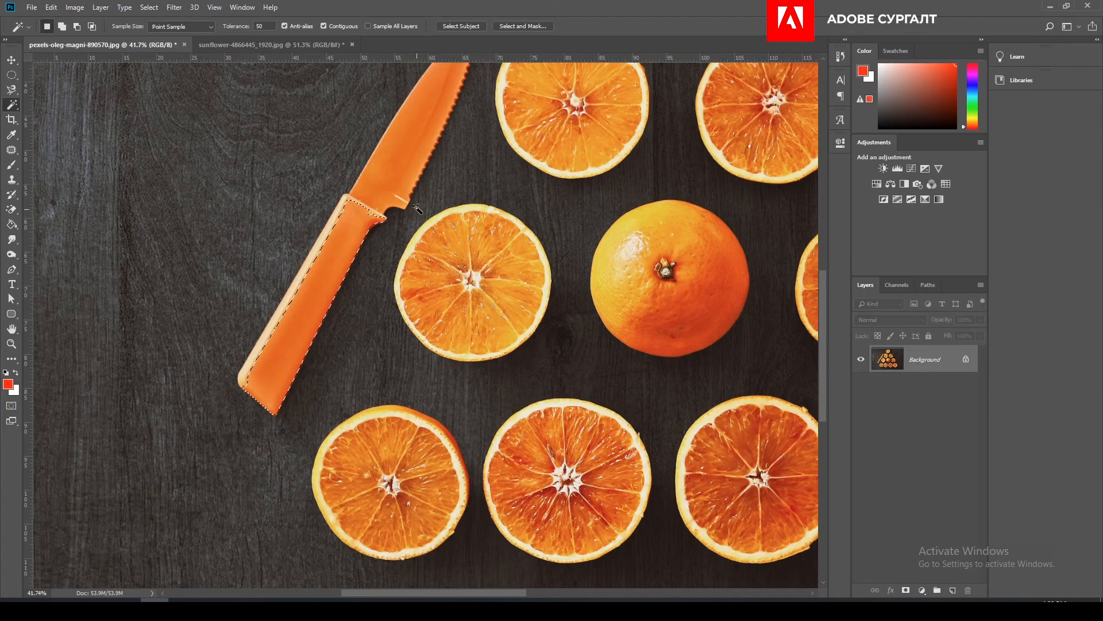
{"action": "scroll", "coordinate": [416, 210], "scroll_direction": "up", "scroll_amount": 3}
{"action": "left_click", "coordinate": [356, 273], "text": "shift"}
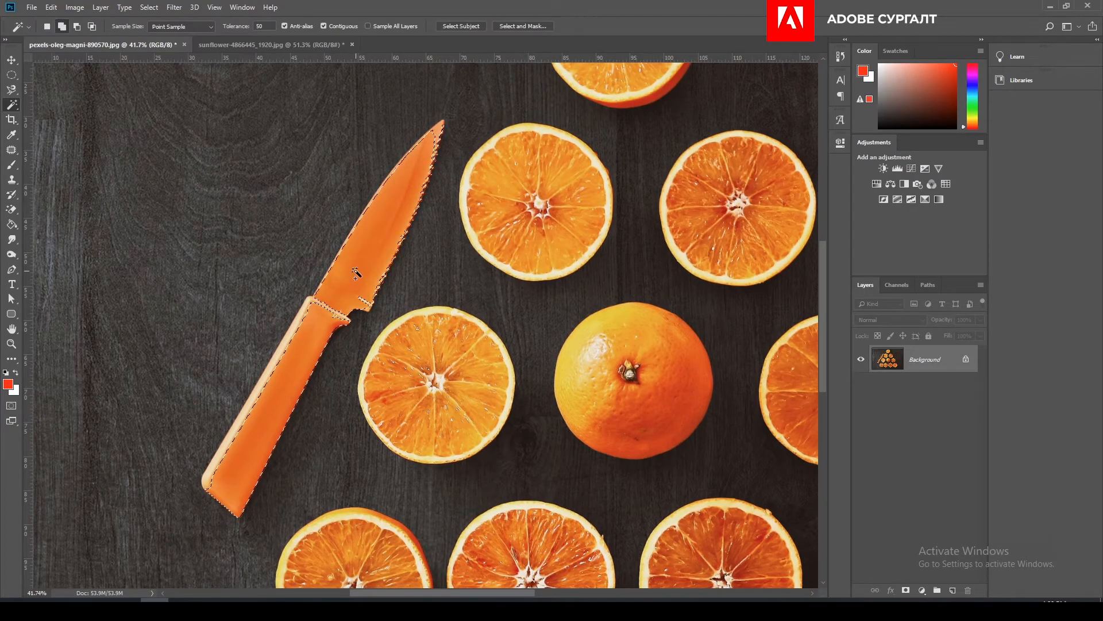
- Add the dark wood background to the knife selection with the Magic Wand, and subtract it again
{"action": "left_click", "coordinate": [300, 220], "text": "shift"}
{"action": "scroll", "coordinate": [298, 230], "scroll_direction": "down", "scroll_amount": 2}
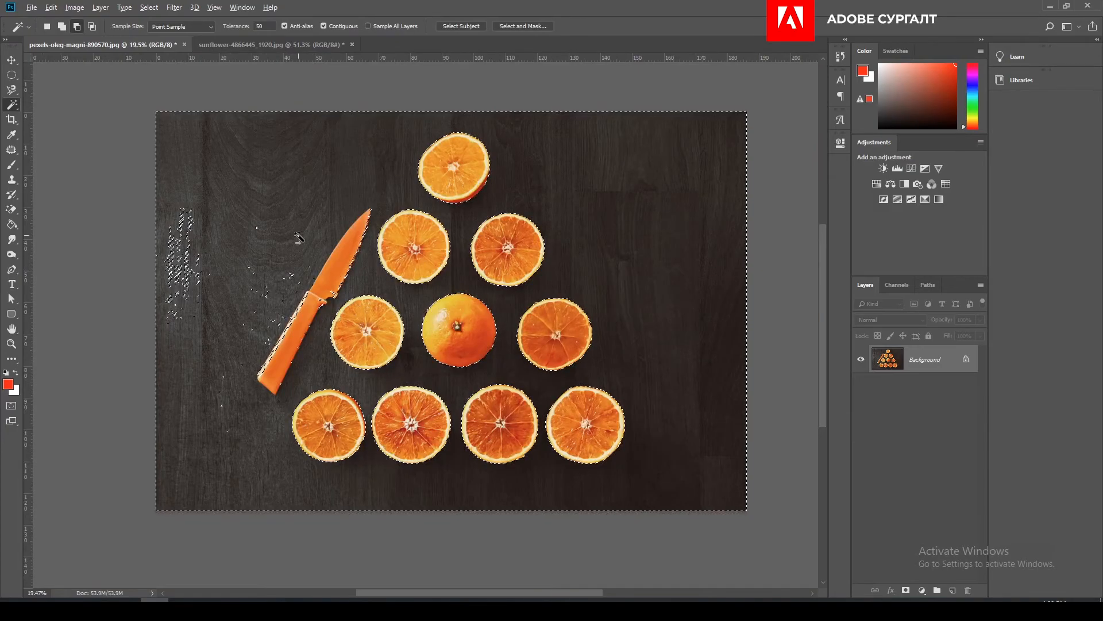
{"action": "left_click", "coordinate": [352, 178], "text": "alt"}
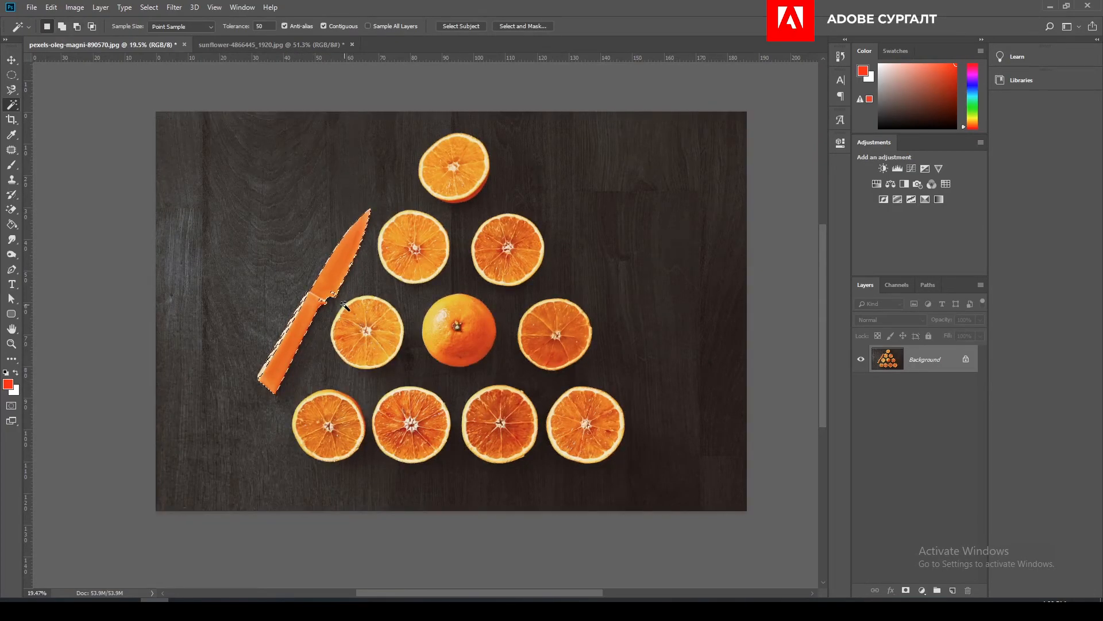
{"action": "scroll", "coordinate": [346, 305], "scroll_direction": "up", "scroll_amount": 3}
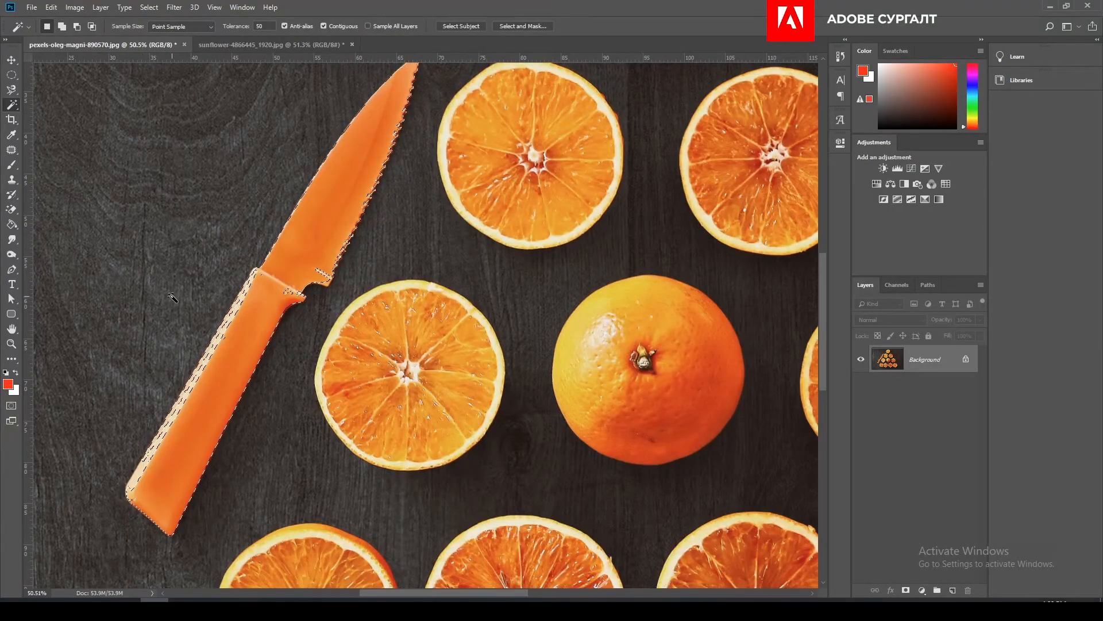
{"action": "scroll", "coordinate": [229, 287], "scroll_direction": "down", "scroll_amount": 2}
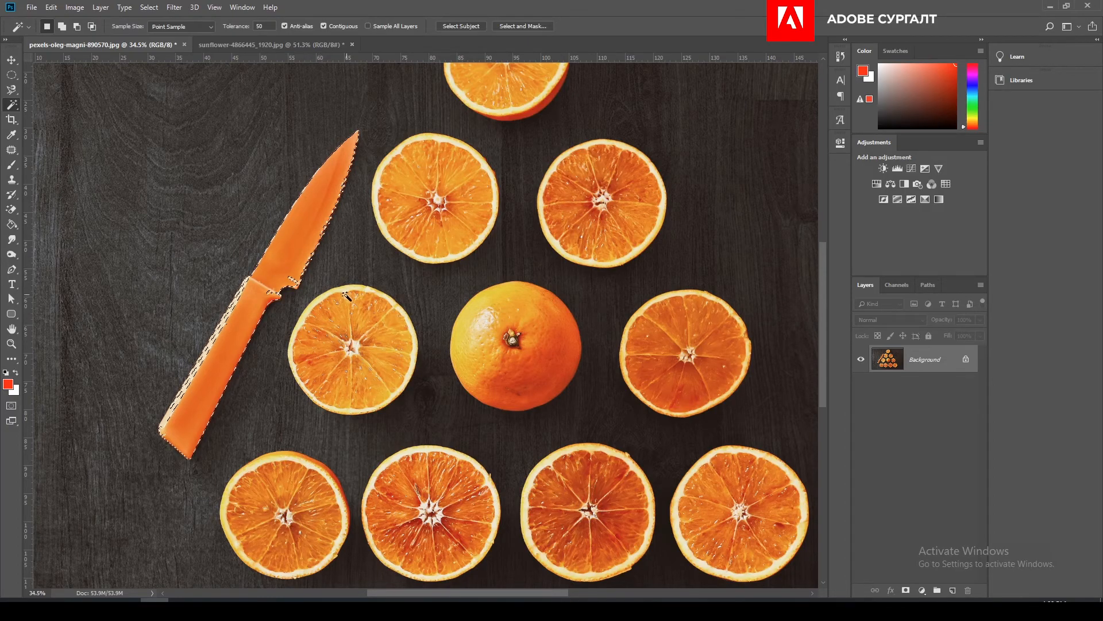
{"action": "scroll", "coordinate": [360, 259], "scroll_direction": "down", "scroll_amount": 2}
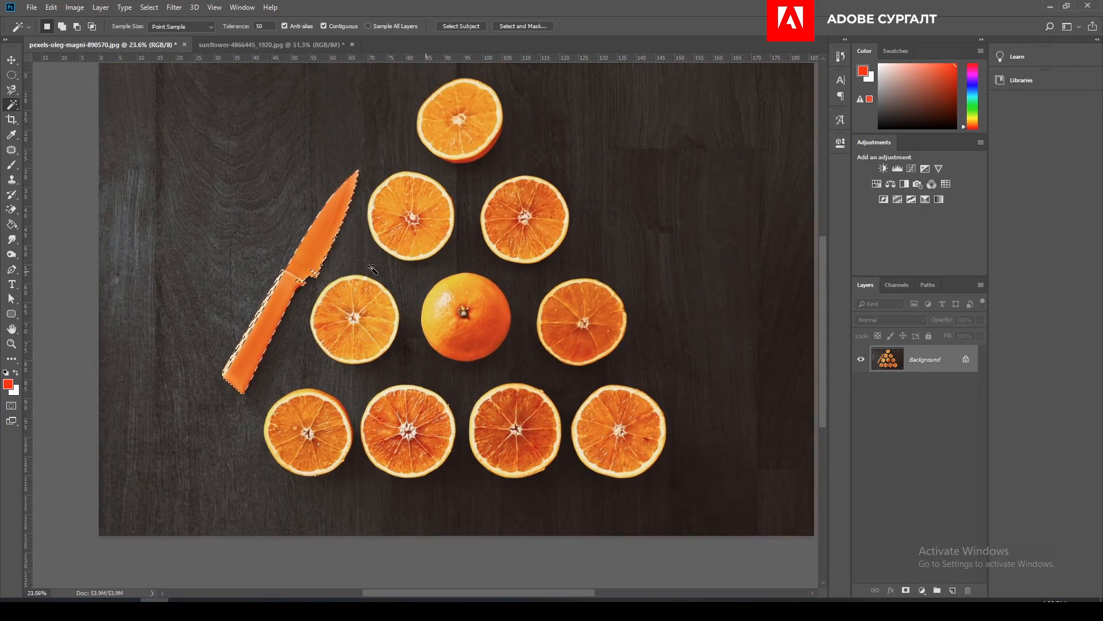
{"action": "scroll", "coordinate": [340, 259], "scroll_direction": "up", "scroll_amount": 2}
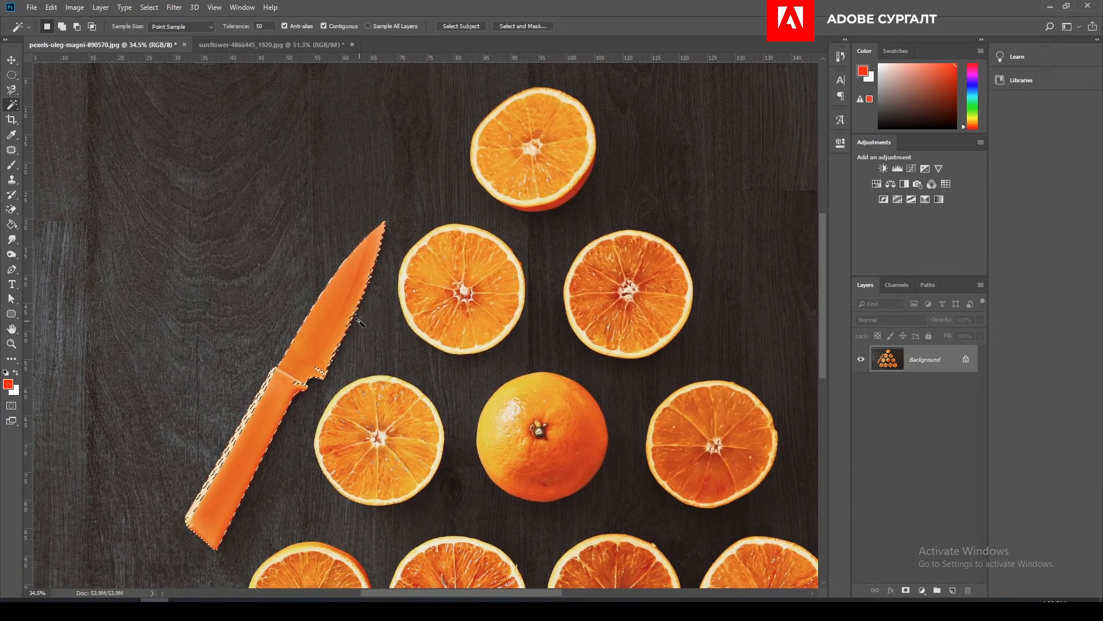
{"action": "scroll", "coordinate": [348, 321], "scroll_direction": "up", "scroll_amount": 1}
{"action": "left_click_drag", "start_coordinate": [347, 368], "coordinate": [369, 377]}
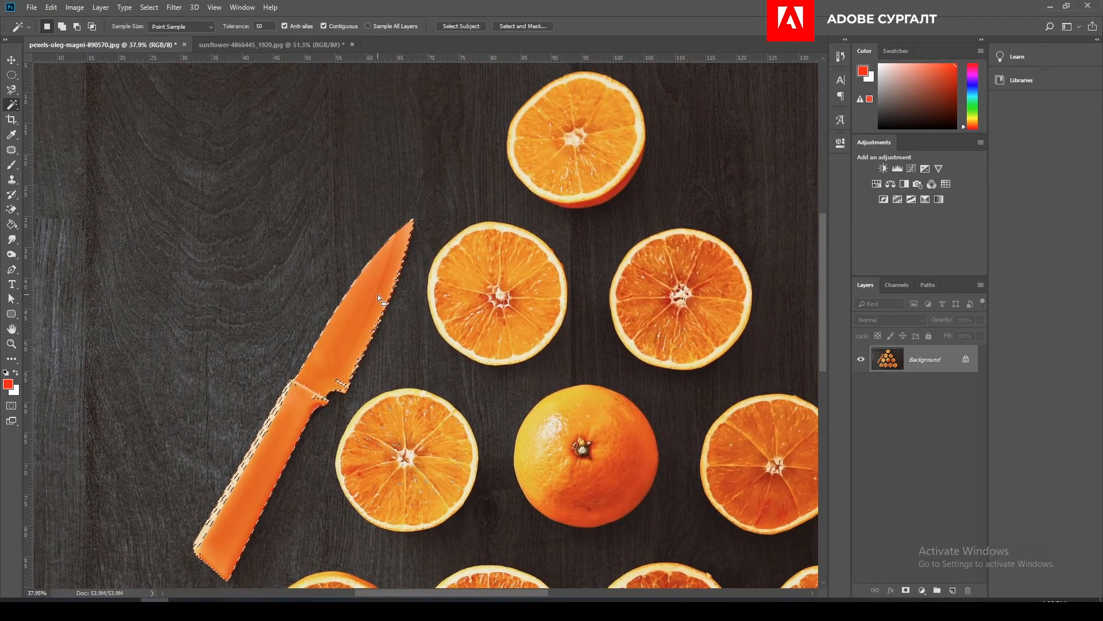
{"action": "scroll", "coordinate": [378, 295], "scroll_direction": "down", "scroll_amount": 2}
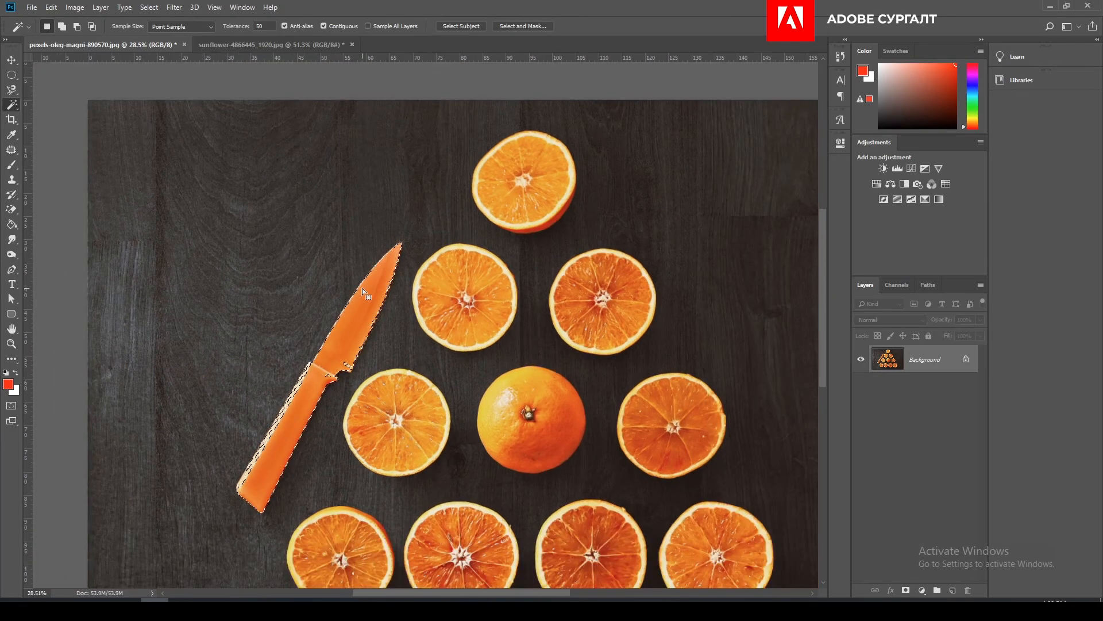